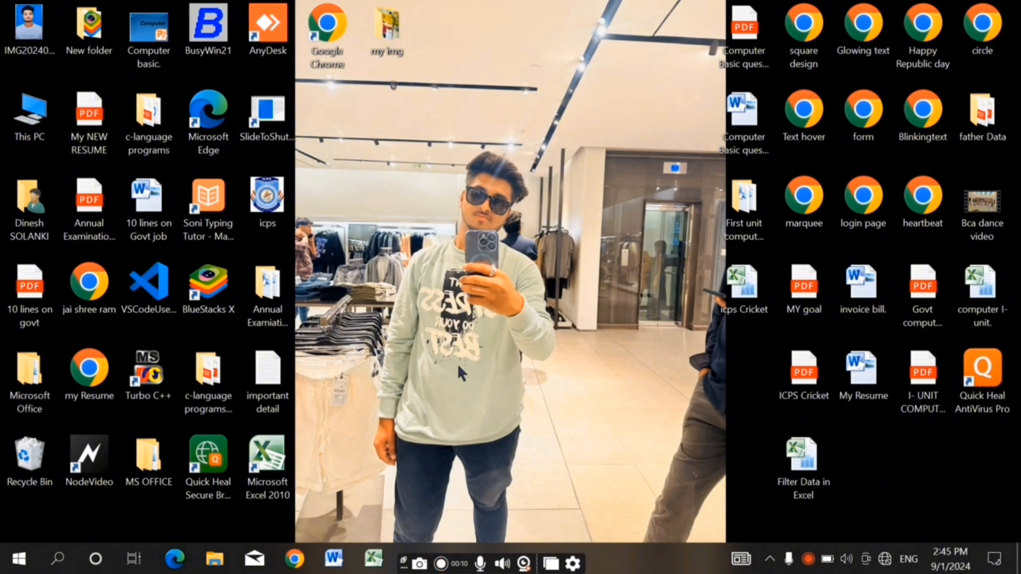
Launch Microsoft Excel 2010 and open the recent workbook "Filter Data in Excel" from the Desktop.
{"action": "left_click", "coordinate": [48, 563]}
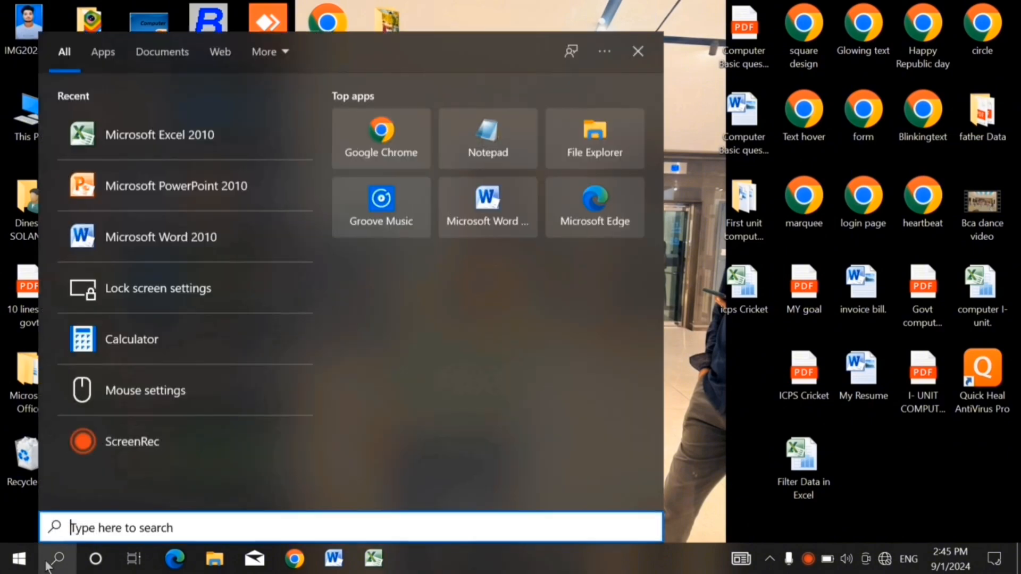
{"action": "left_click", "coordinate": [203, 139]}
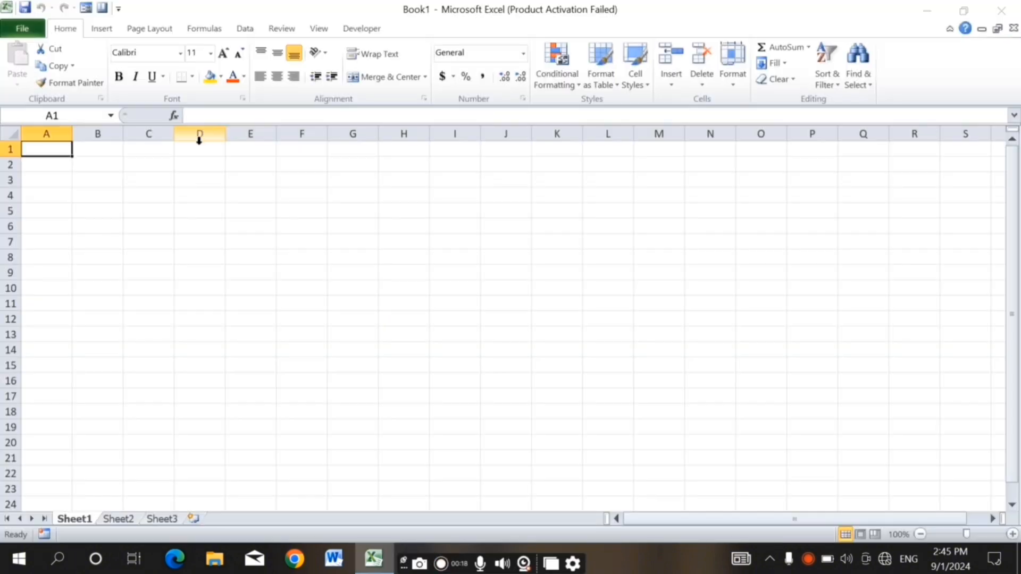
{"action": "left_click", "coordinate": [650, 426]}
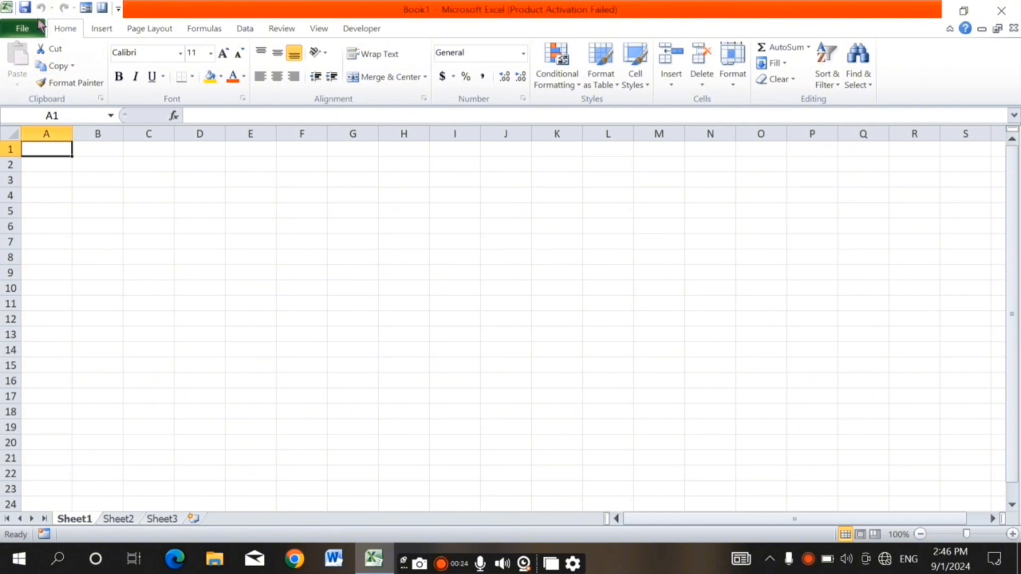
{"action": "left_click", "coordinate": [40, 24]}
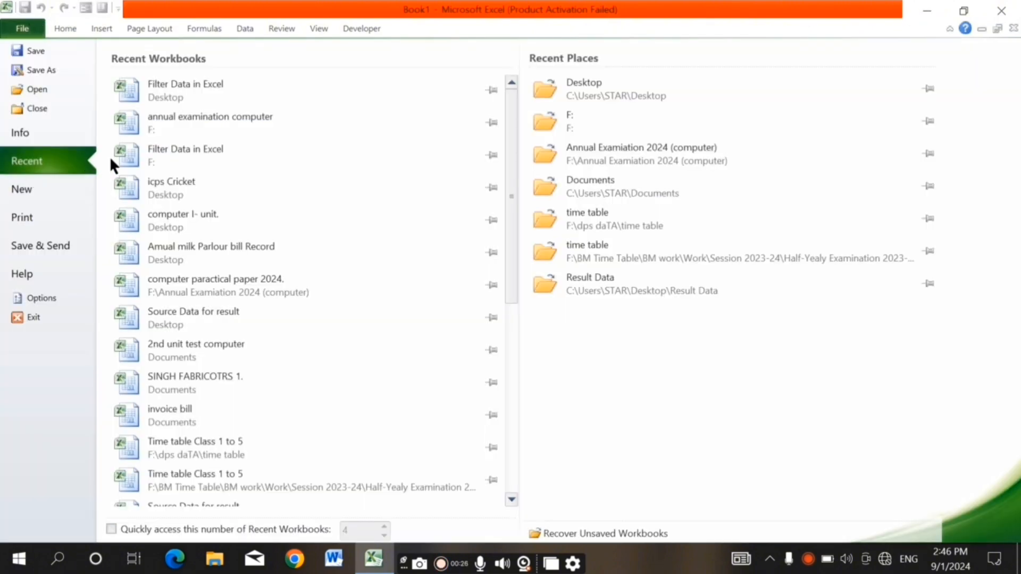
{"action": "left_click", "coordinate": [171, 87]}
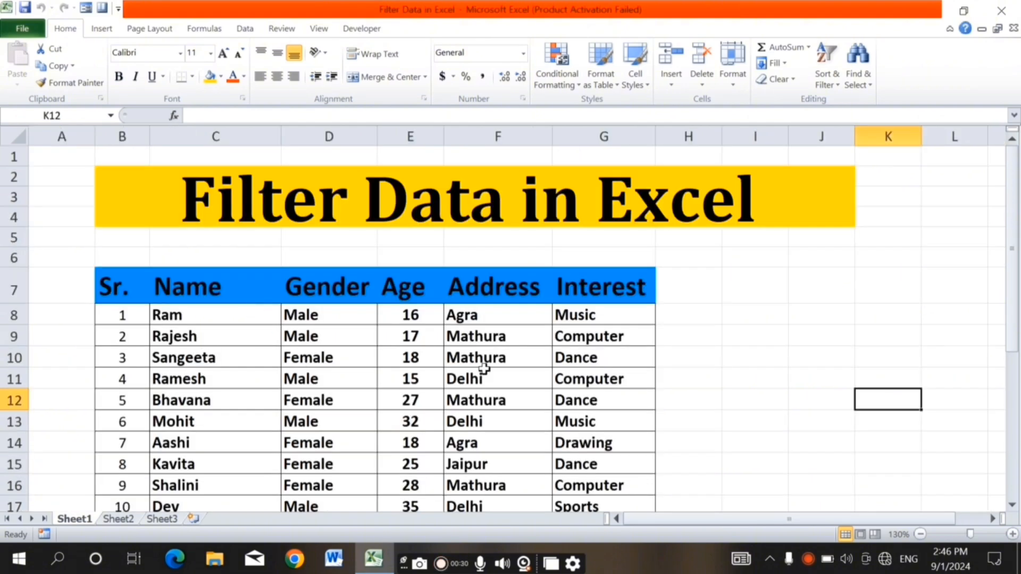
Review the table's column headings in row 7, from Sr. through Interest.
{"action": "scroll", "coordinate": [484, 368], "scroll_direction": "down", "scroll_amount": 2}
{"action": "scroll", "coordinate": [483, 368], "scroll_direction": "up", "scroll_amount": 2}
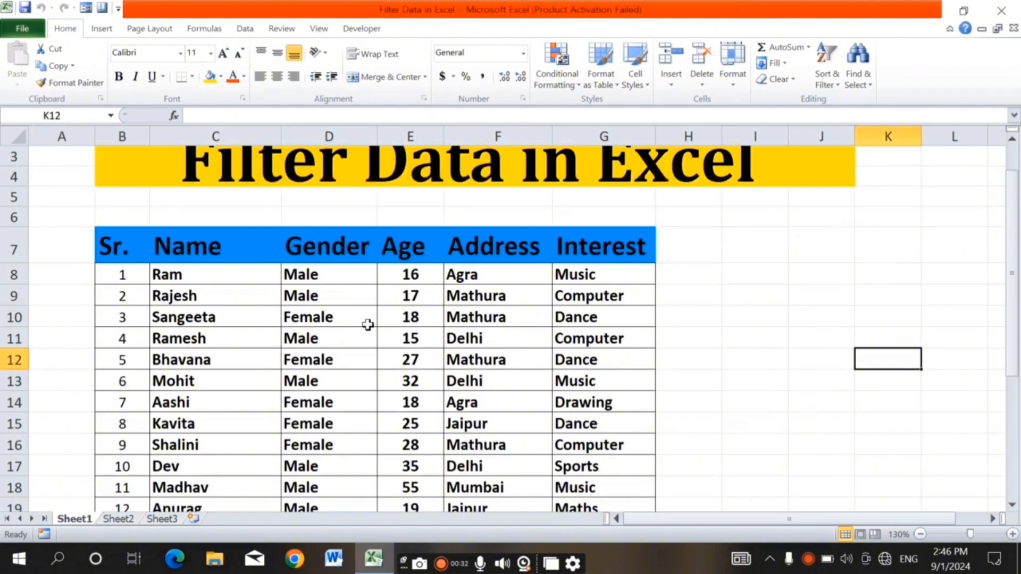
{"action": "scroll", "coordinate": [367, 324], "scroll_direction": "up", "scroll_amount": 1}
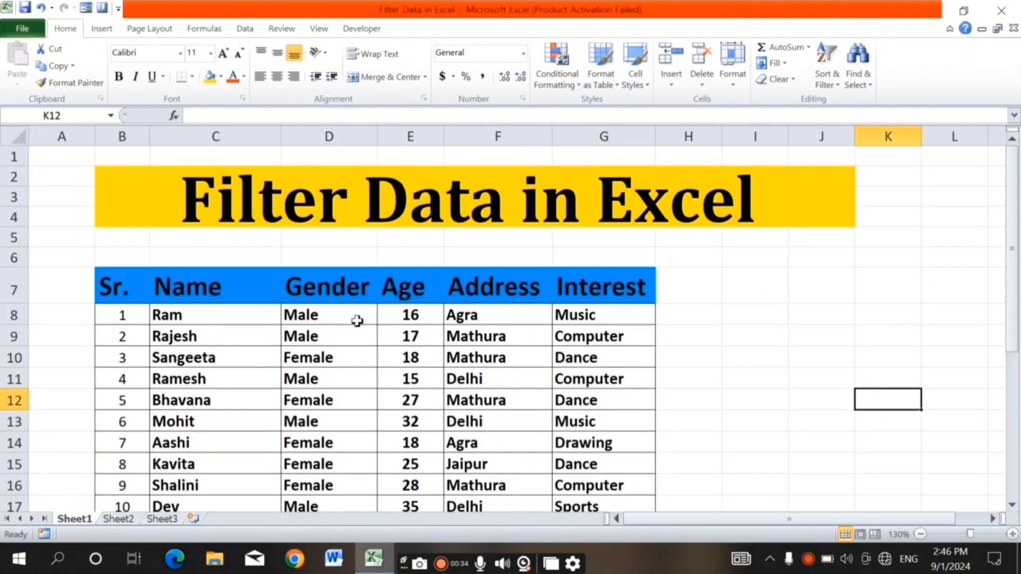
{"action": "left_click", "coordinate": [123, 295]}
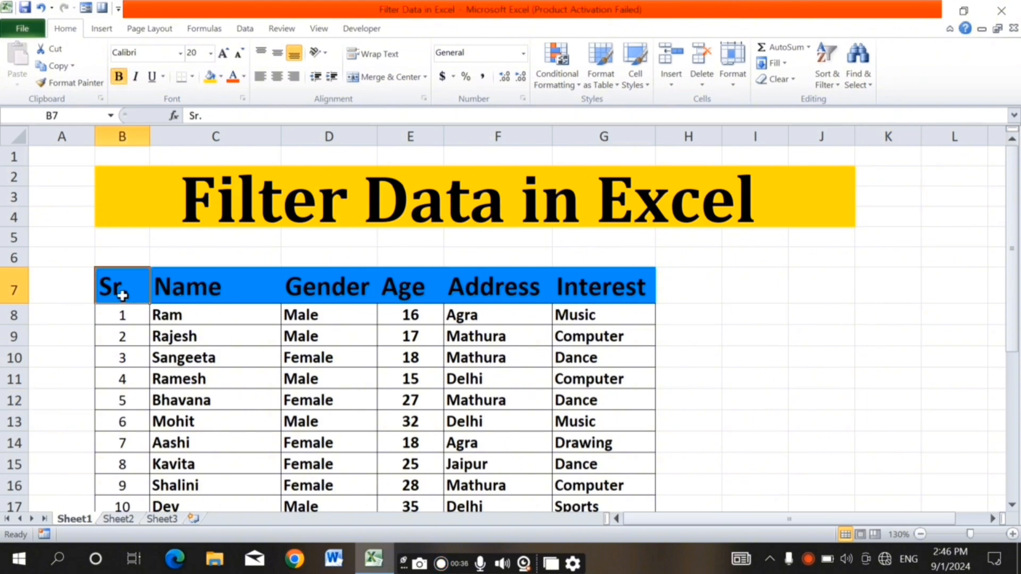
{"action": "left_click", "coordinate": [209, 294]}
{"action": "left_click", "coordinate": [349, 297]}
{"action": "left_click", "coordinate": [414, 296]}
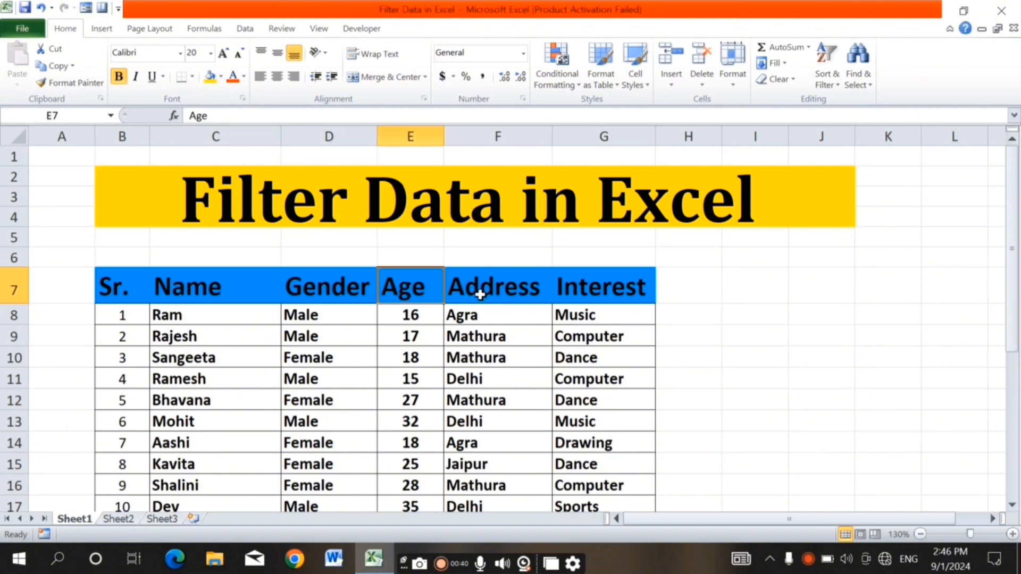
{"action": "left_click", "coordinate": [480, 295]}
{"action": "left_click", "coordinate": [606, 287]}
Examine the table's records from the first row to the last, and the empty rows below them.
{"action": "scroll", "coordinate": [450, 318], "scroll_direction": "down", "scroll_amount": 1}
{"action": "scroll", "coordinate": [449, 318], "scroll_direction": "down", "scroll_amount": 5}
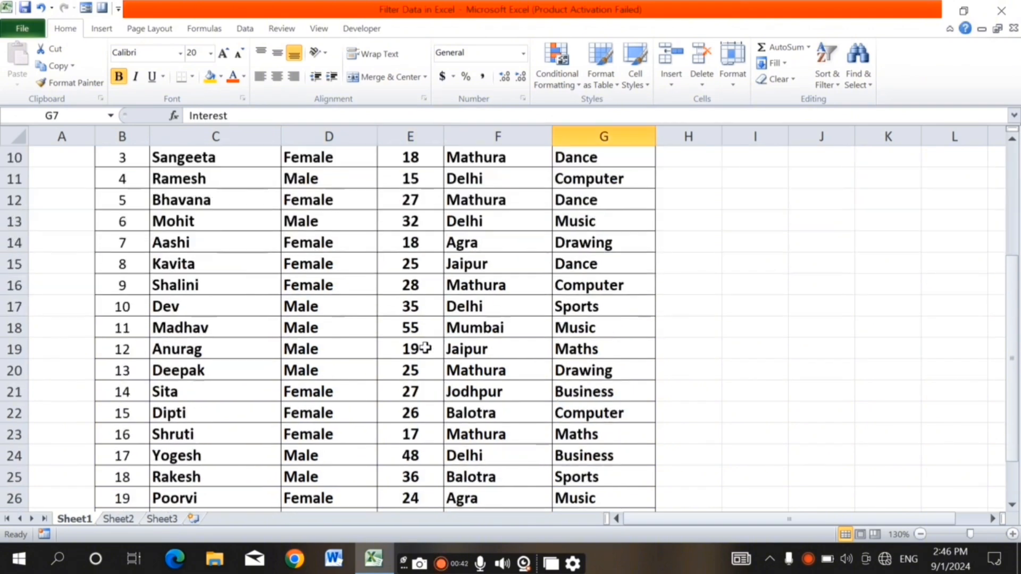
{"action": "scroll", "coordinate": [372, 401], "scroll_direction": "up", "scroll_amount": 3}
{"action": "scroll", "coordinate": [371, 401], "scroll_direction": "up", "scroll_amount": 3}
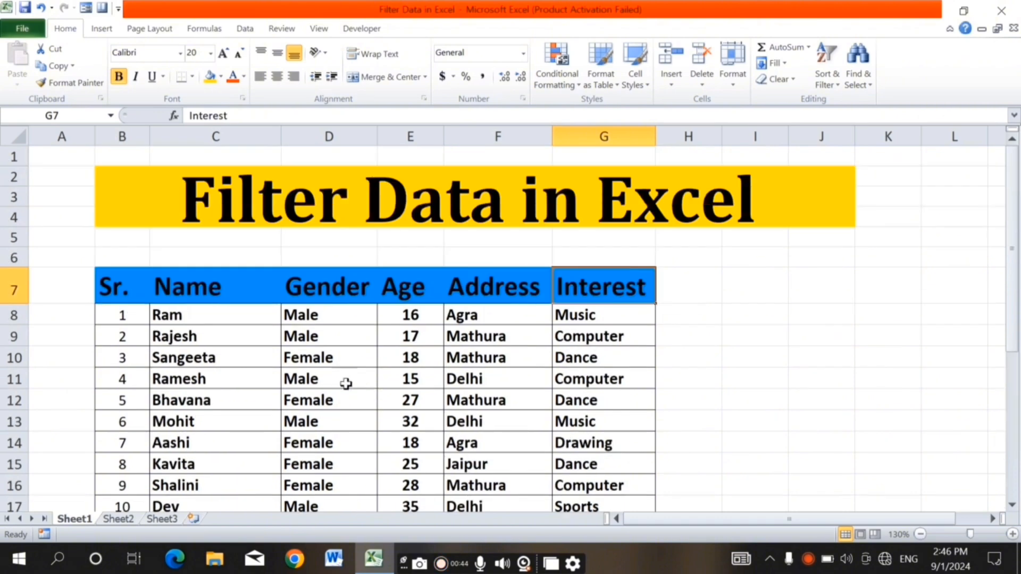
{"action": "scroll", "coordinate": [346, 383], "scroll_direction": "down", "scroll_amount": 4}
{"action": "scroll", "coordinate": [186, 442], "scroll_direction": "down", "scroll_amount": 2}
{"action": "scroll", "coordinate": [186, 441], "scroll_direction": "up", "scroll_amount": 3}
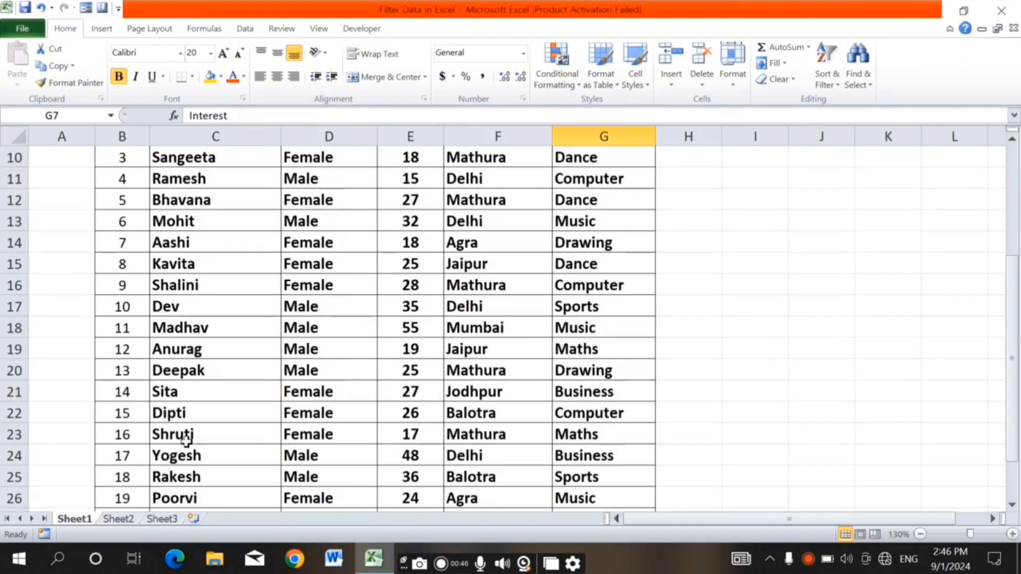
{"action": "scroll", "coordinate": [152, 278], "scroll_direction": "up", "scroll_amount": 2}
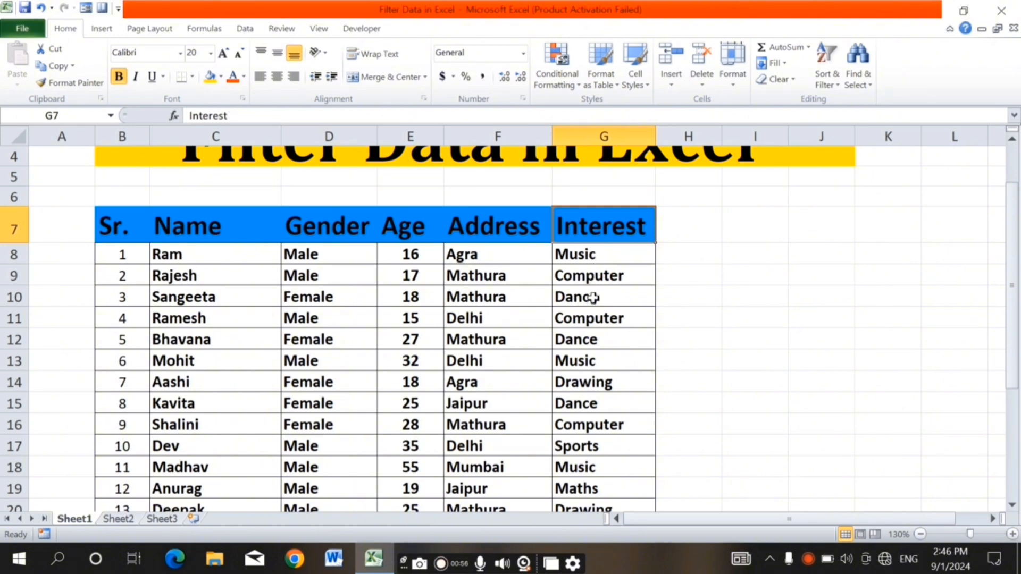
{"action": "scroll", "coordinate": [311, 372], "scroll_direction": "down", "scroll_amount": 1}
{"action": "scroll", "coordinate": [314, 370], "scroll_direction": "up", "scroll_amount": 2}
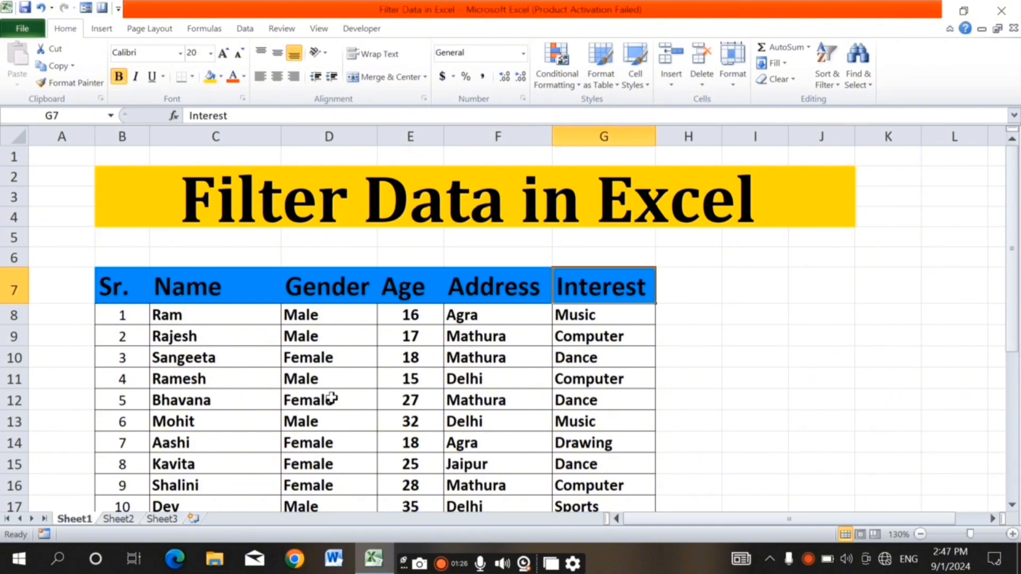
{"action": "scroll", "coordinate": [246, 376], "scroll_direction": "down", "scroll_amount": 6}
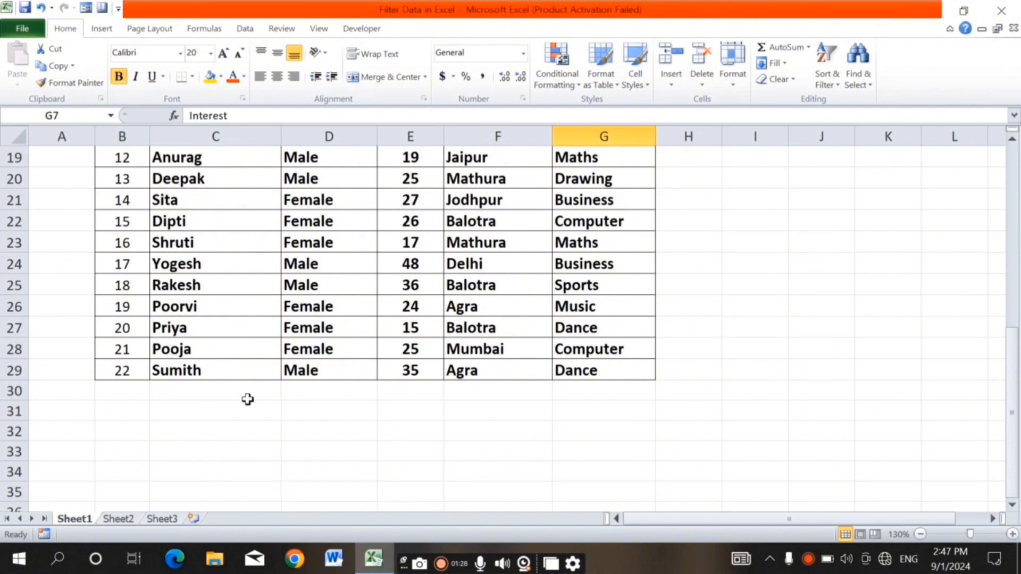
{"action": "scroll", "coordinate": [248, 400], "scroll_direction": "up", "scroll_amount": 6}
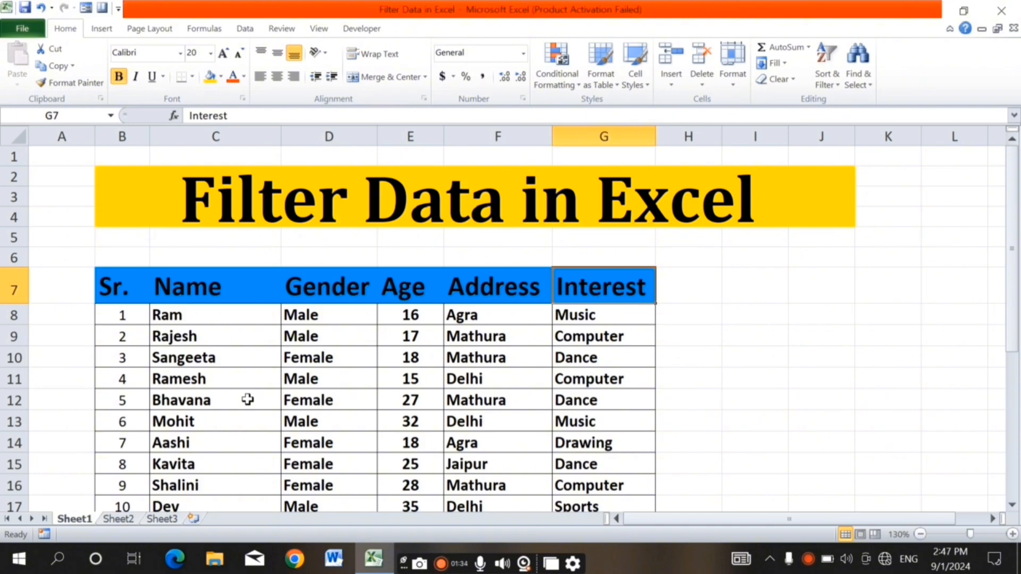
{"action": "scroll", "coordinate": [248, 399], "scroll_direction": "down", "scroll_amount": 5}
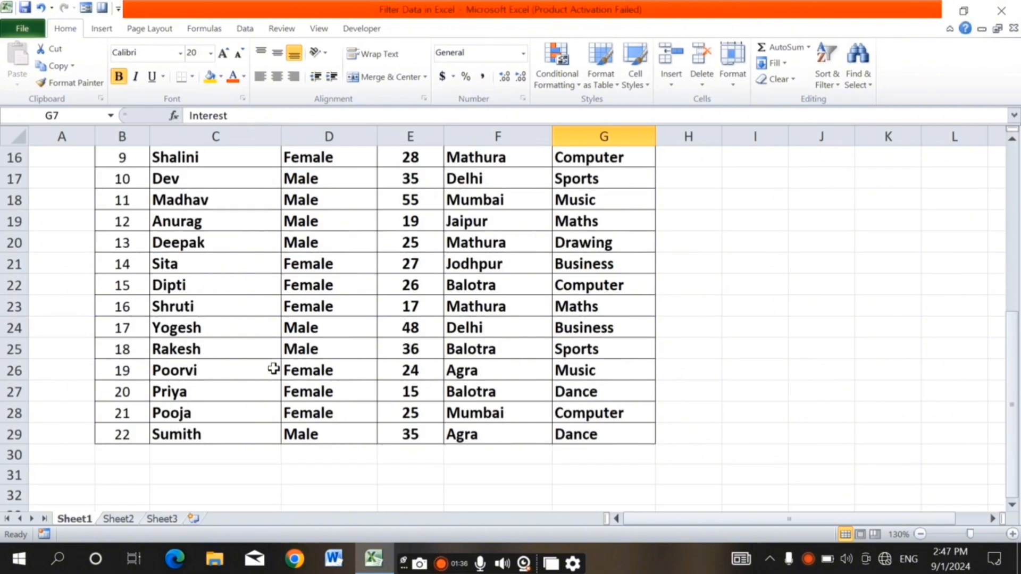
{"action": "scroll", "coordinate": [274, 367], "scroll_direction": "down", "scroll_amount": 20}
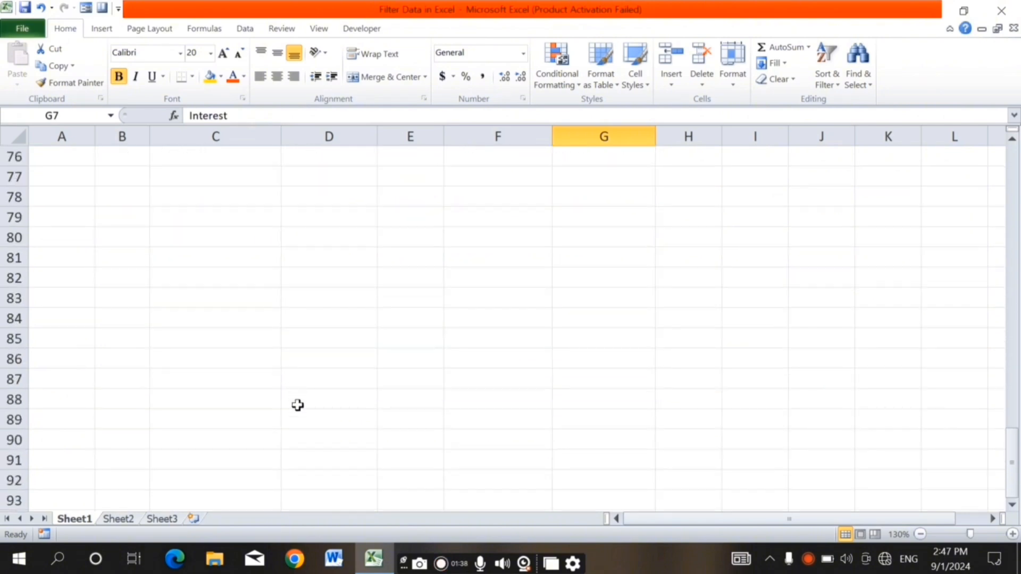
{"action": "scroll", "coordinate": [298, 405], "scroll_direction": "down", "scroll_amount": 20}
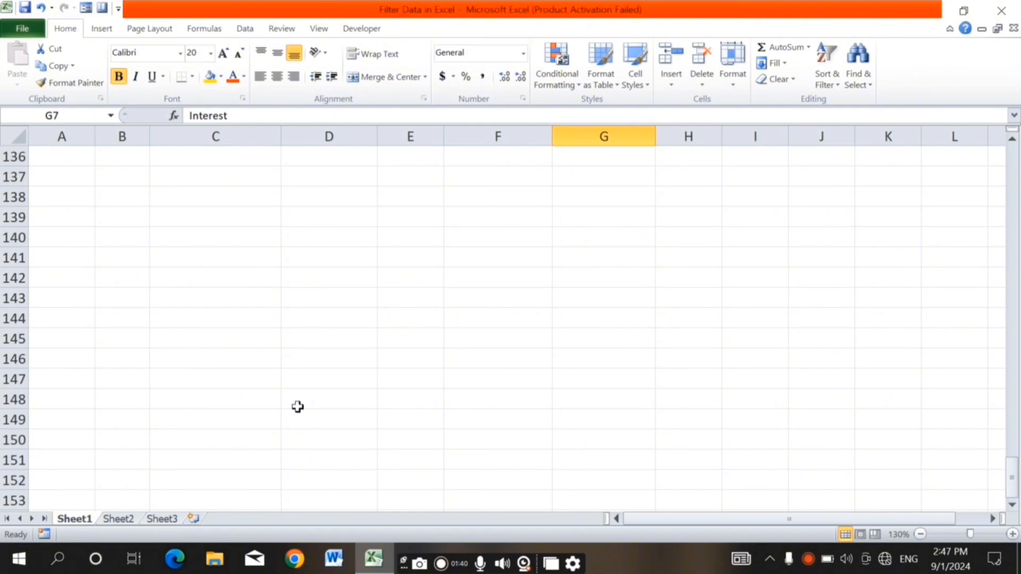
{"action": "scroll", "coordinate": [298, 406], "scroll_direction": "up", "scroll_amount": 20}
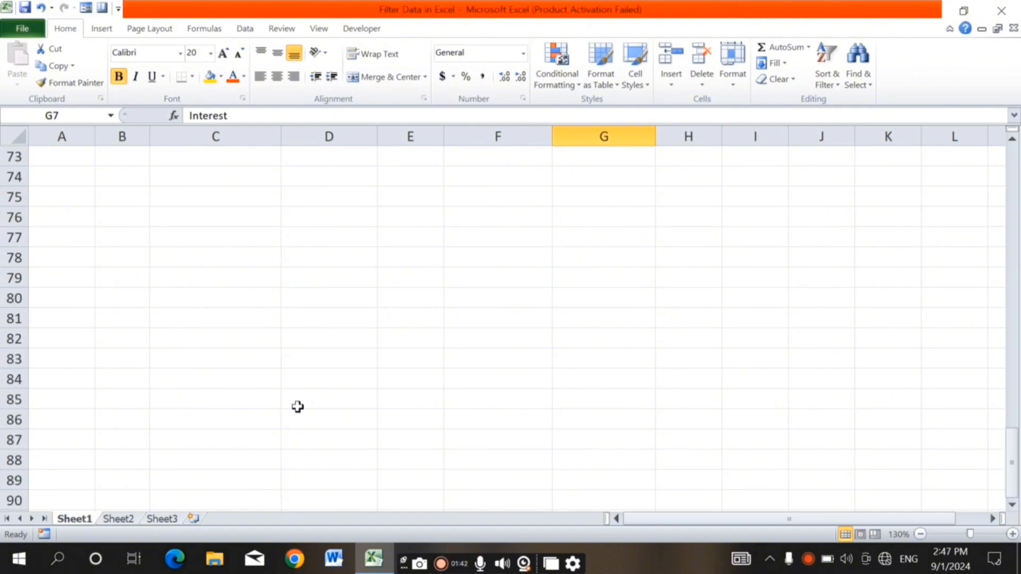
{"action": "scroll", "coordinate": [298, 406], "scroll_direction": "up", "scroll_amount": 20}
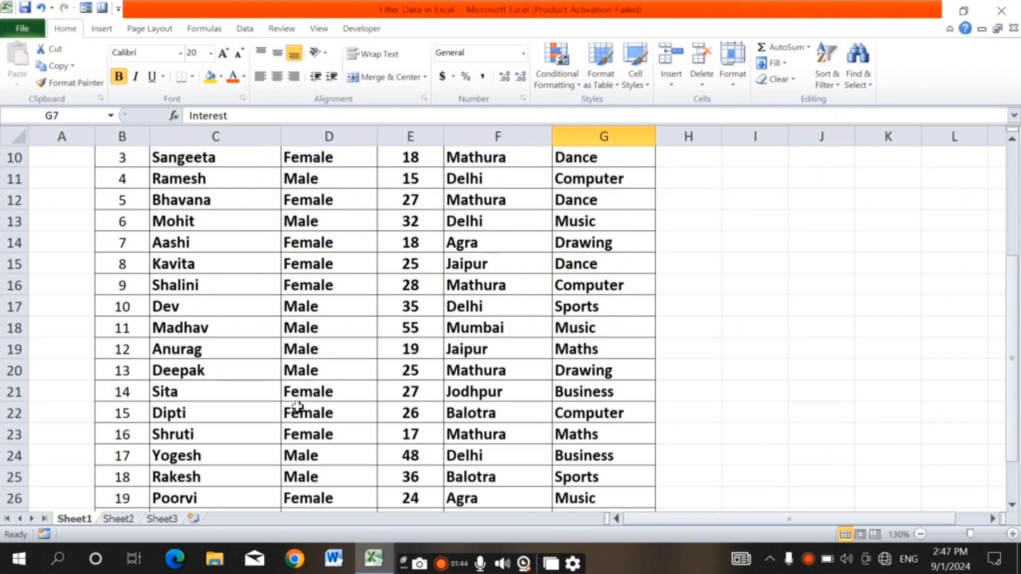
{"action": "scroll", "coordinate": [298, 406], "scroll_direction": "up", "scroll_amount": 3}
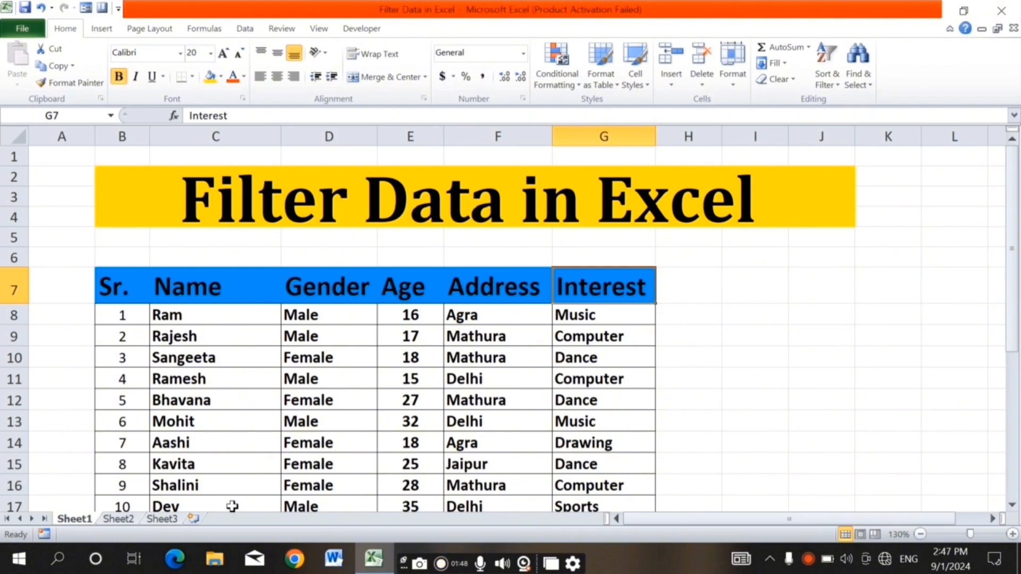
Select the header row from Sr. to Interest (B7:G7) and turn on Filter for it.
{"action": "left_click", "coordinate": [122, 286]}
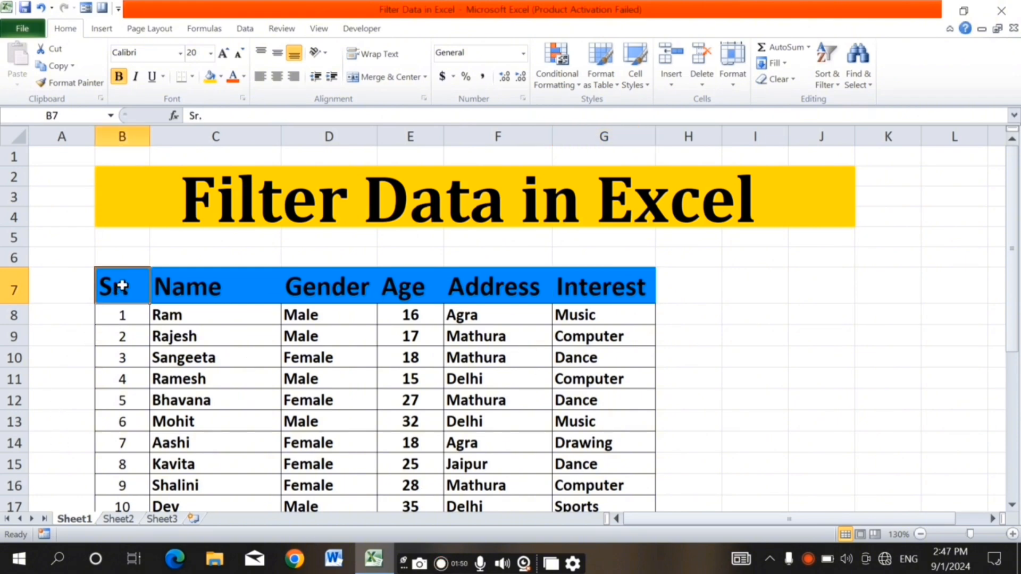
{"action": "left_click_drag", "start_coordinate": [122, 286], "coordinate": [650, 282]}
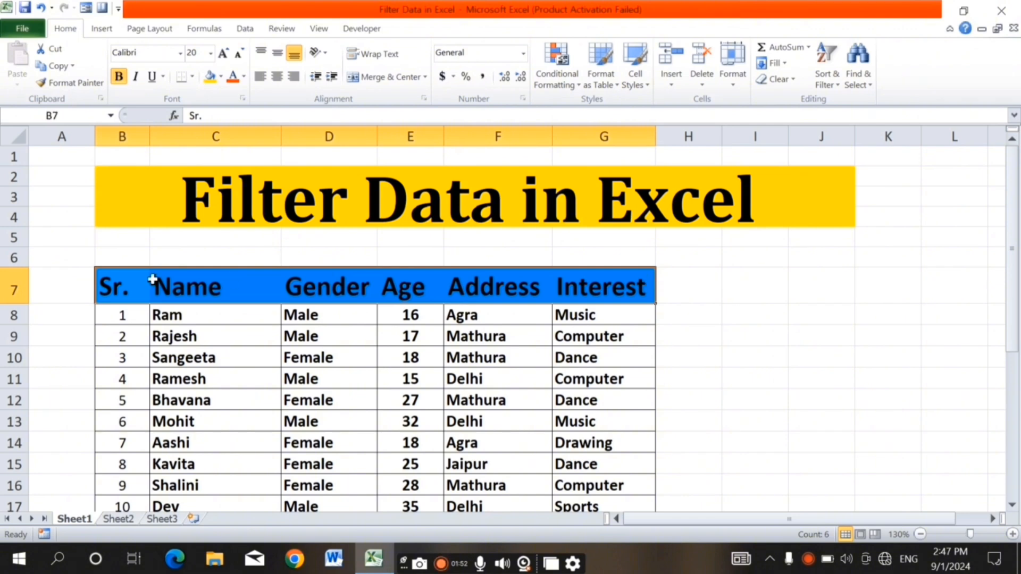
{"action": "left_click", "coordinate": [187, 337]}
{"action": "left_click", "coordinate": [127, 287]}
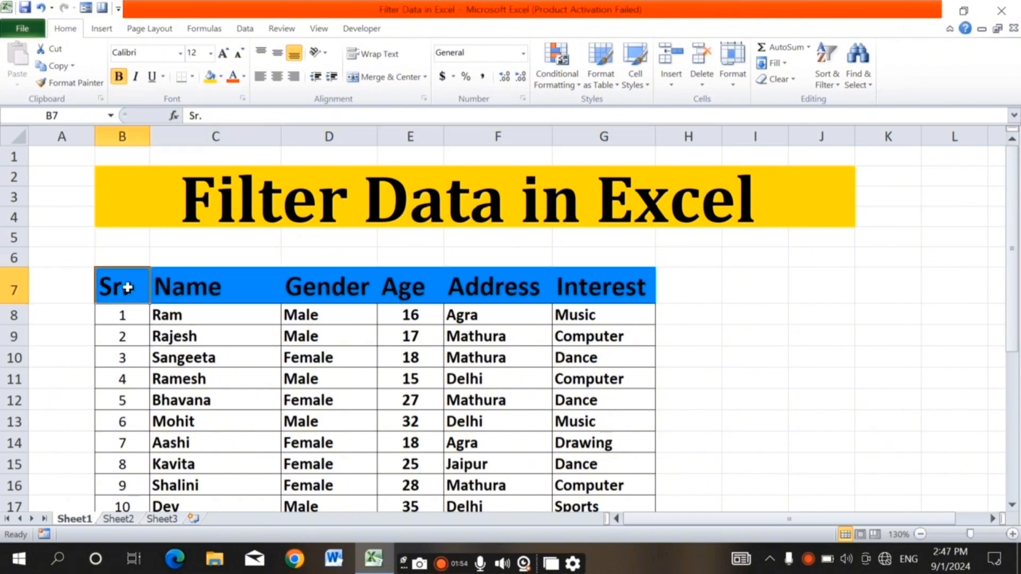
{"action": "left_click_drag", "start_coordinate": [127, 288], "coordinate": [627, 300]}
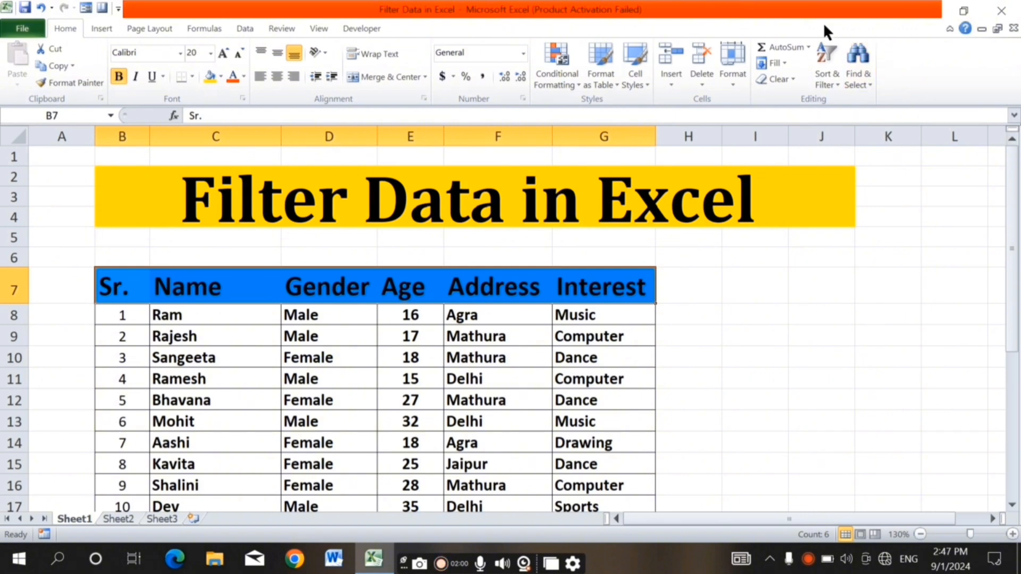
{"action": "left_click", "coordinate": [824, 75]}
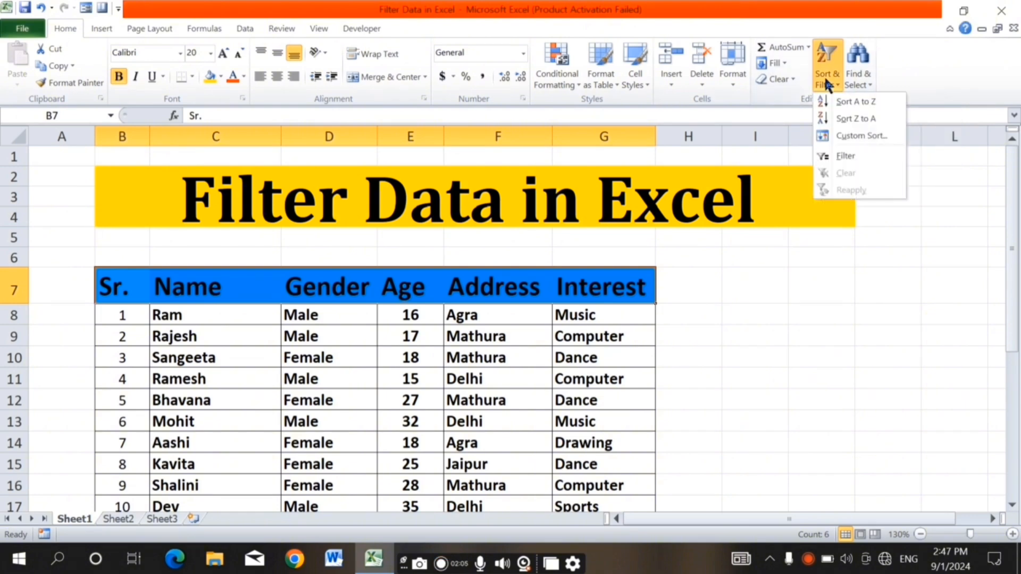
{"action": "left_click", "coordinate": [838, 155]}
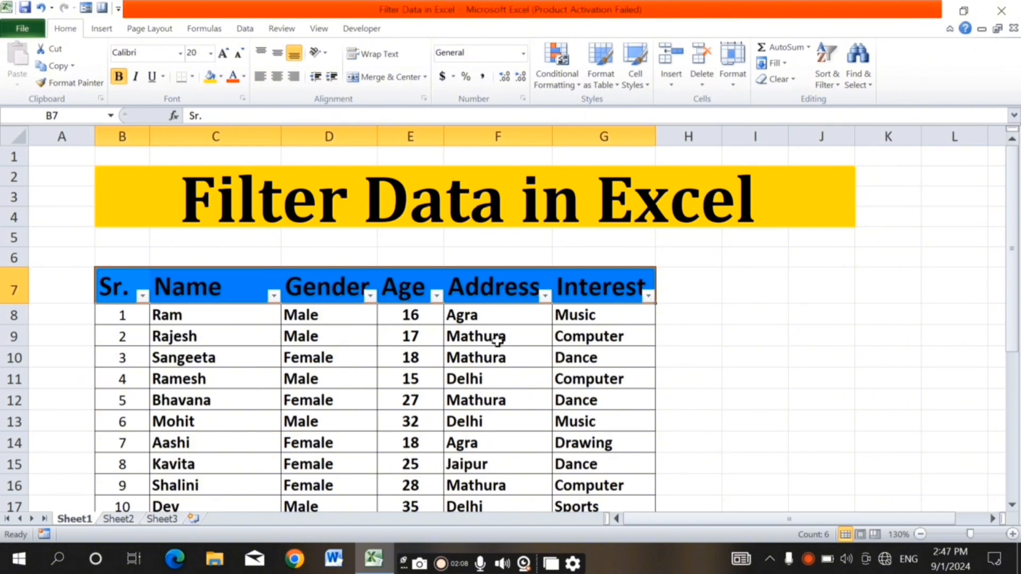
Filter the Address column so that only the Agra records are shown.
{"action": "scroll", "coordinate": [496, 338], "scroll_direction": "up", "scroll_amount": 5}
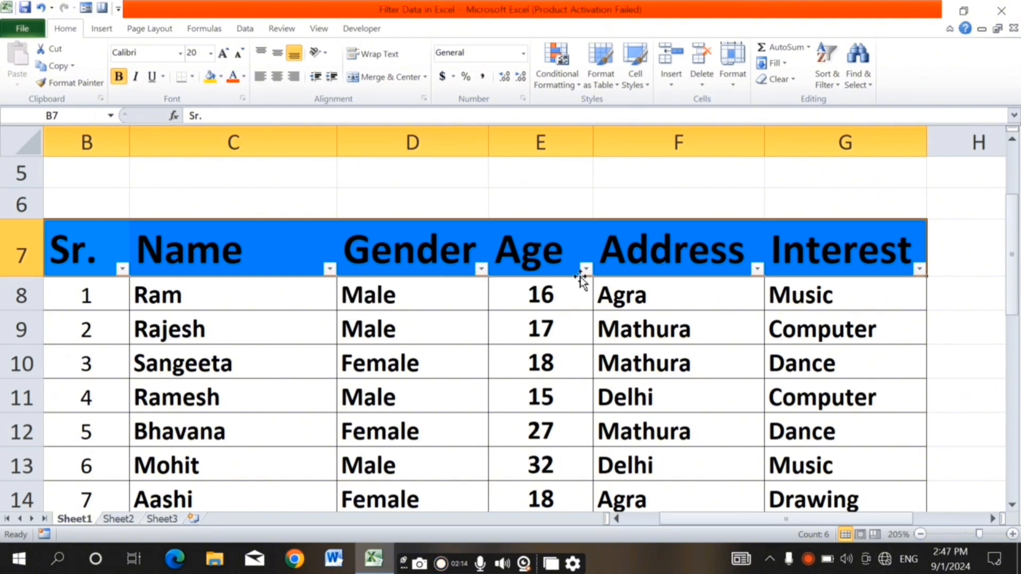
{"action": "scroll", "coordinate": [762, 287], "scroll_direction": "down", "scroll_amount": 4}
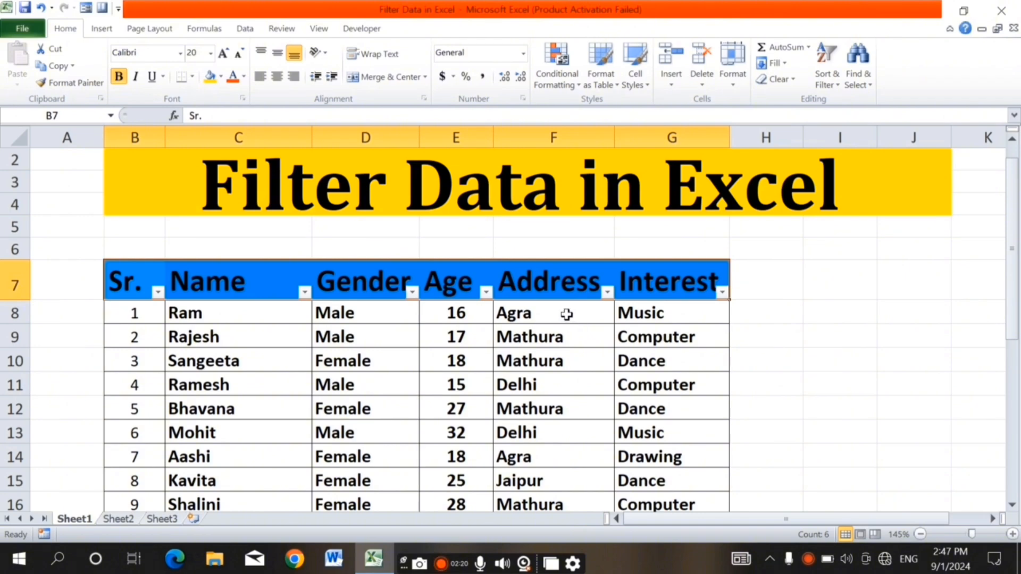
{"action": "scroll", "coordinate": [449, 389], "scroll_direction": "down", "scroll_amount": 1}
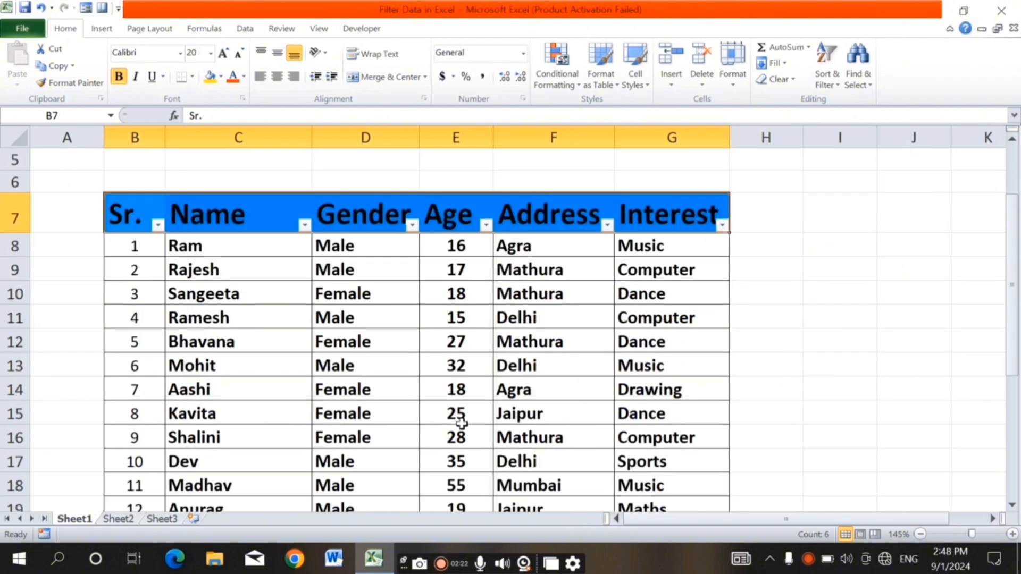
{"action": "scroll", "coordinate": [461, 424], "scroll_direction": "up", "scroll_amount": 2}
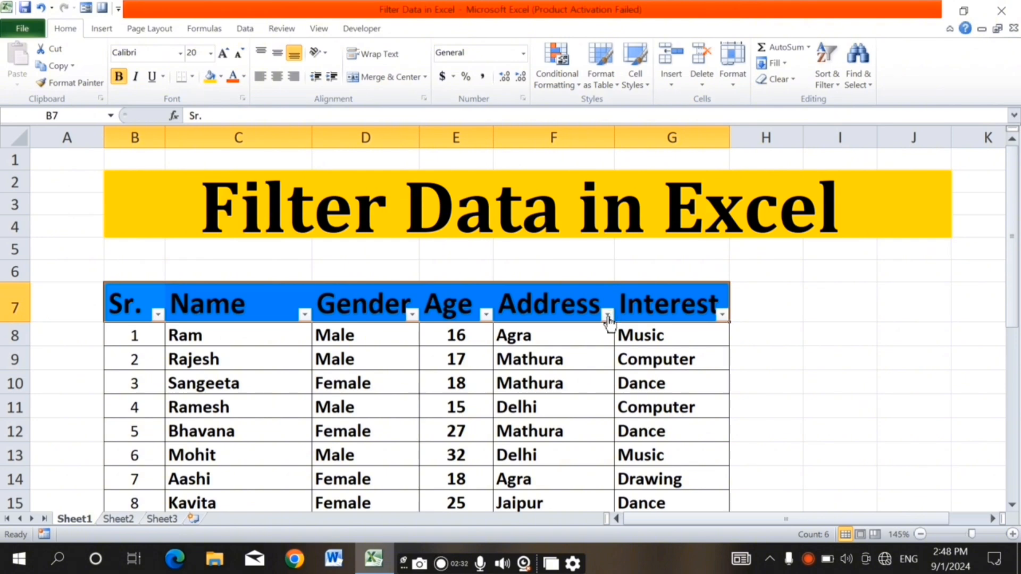
{"action": "scroll", "coordinate": [610, 321], "scroll_direction": "up", "scroll_amount": 1, "text": "ctrl"}
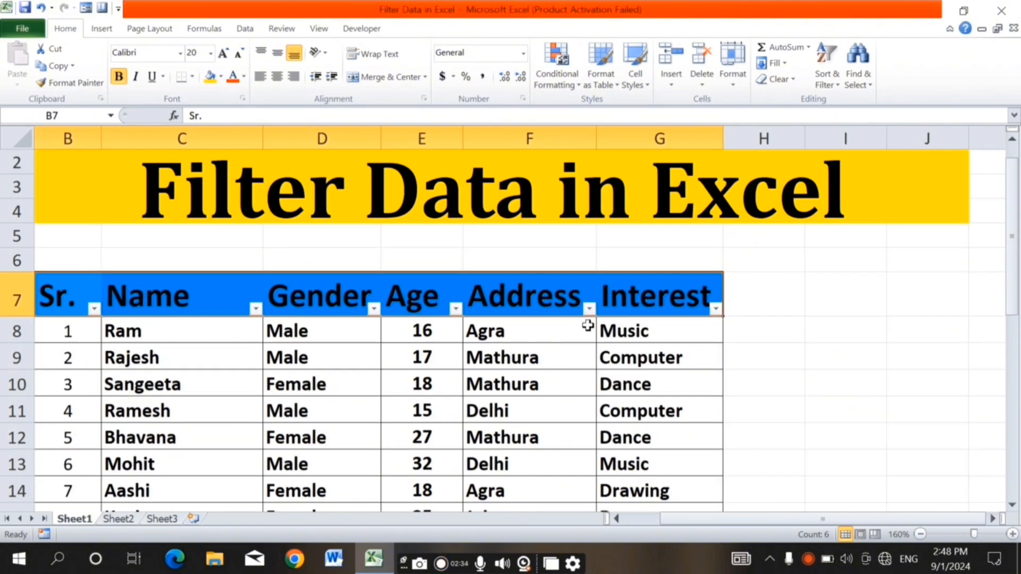
{"action": "left_click", "coordinate": [589, 309]}
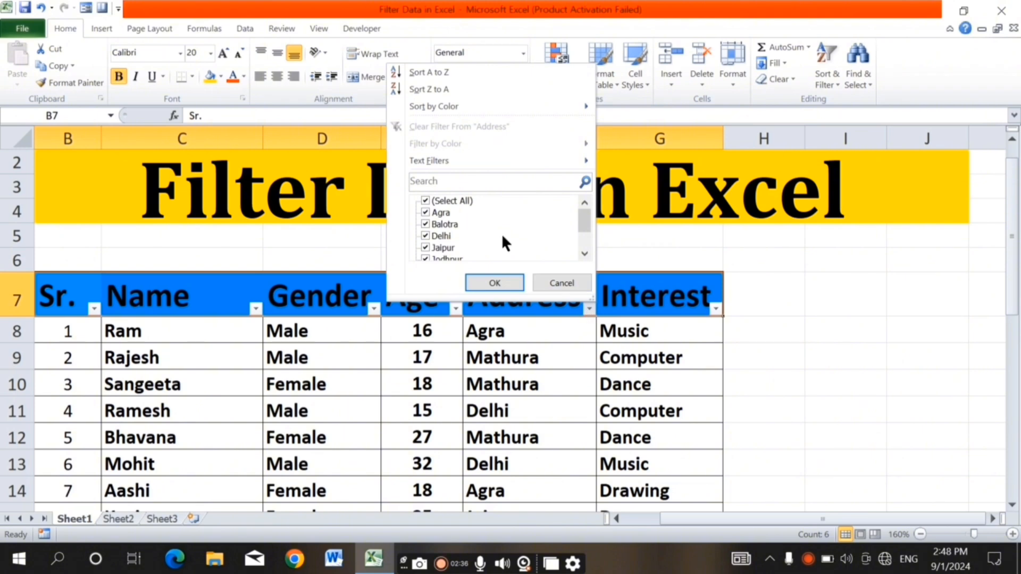
{"action": "left_click", "coordinate": [426, 201]}
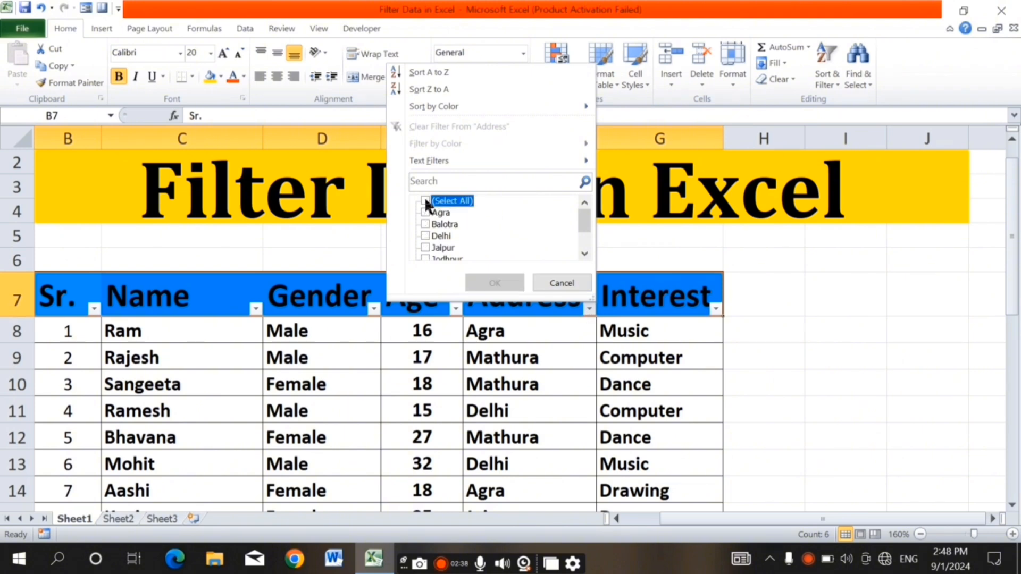
{"action": "left_click", "coordinate": [425, 212]}
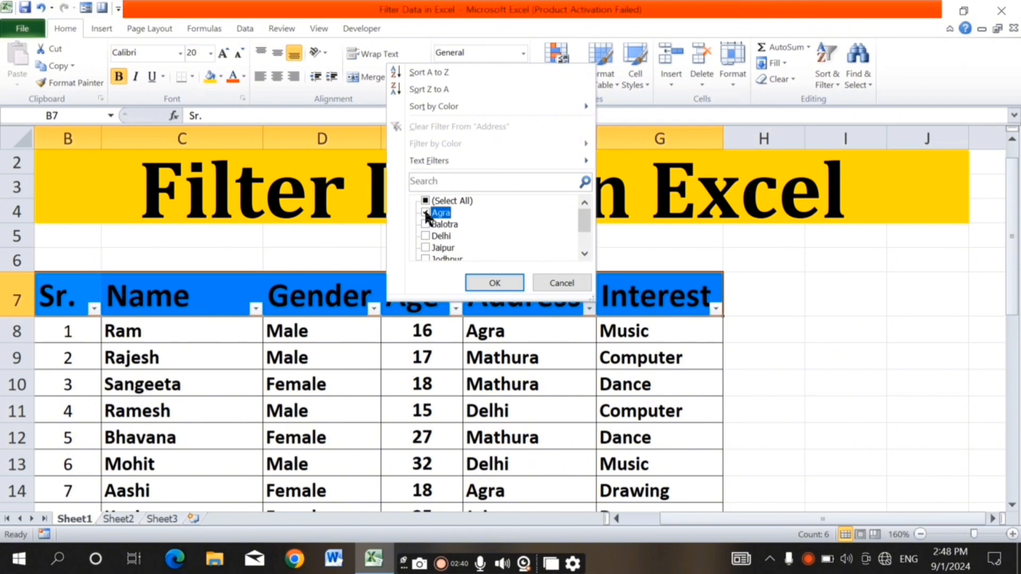
{"action": "left_click", "coordinate": [494, 282]}
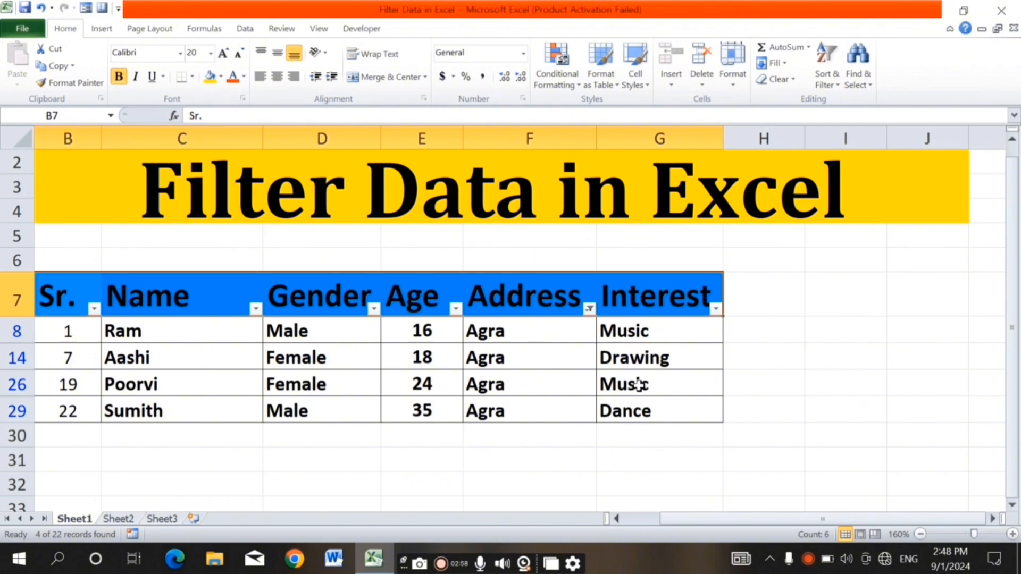
Reselect all values in the Address filter to bring back every record.
{"action": "left_click", "coordinate": [589, 309]}
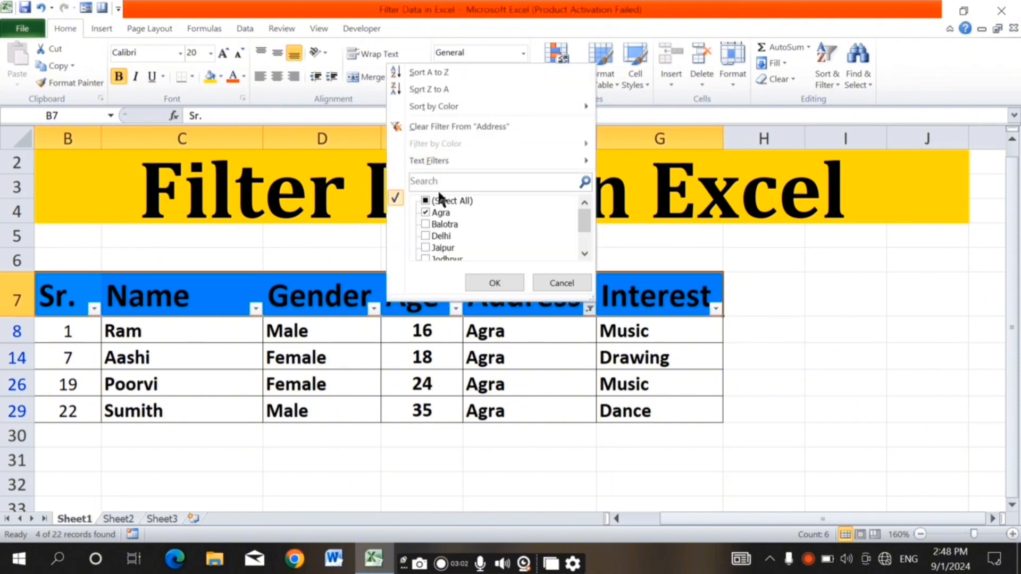
{"action": "left_click", "coordinate": [425, 201]}
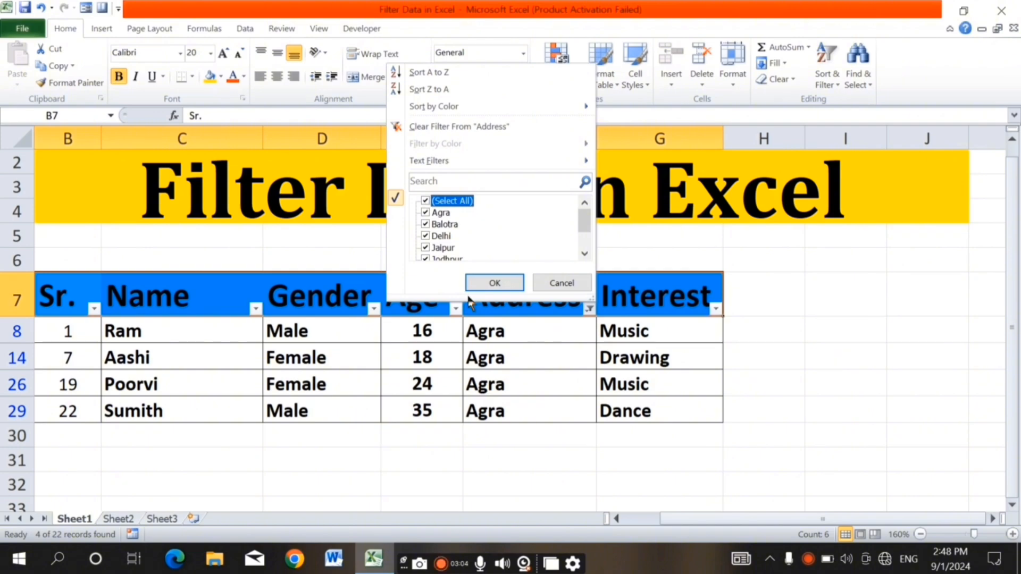
{"action": "left_click", "coordinate": [469, 278]}
{"action": "scroll", "coordinate": [398, 439], "scroll_direction": "down", "scroll_amount": 5}
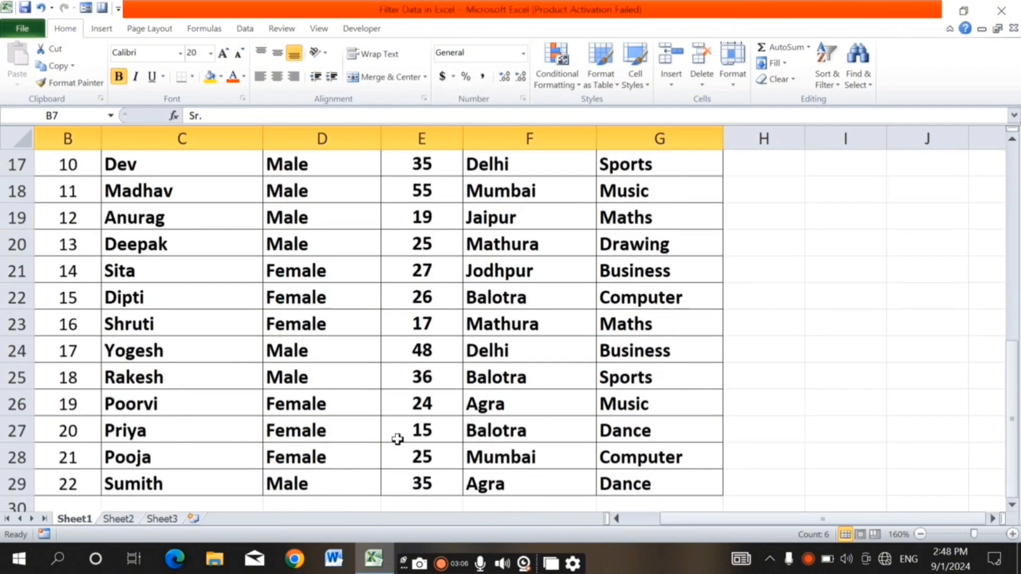
{"action": "scroll", "coordinate": [398, 439], "scroll_direction": "up", "scroll_amount": 4}
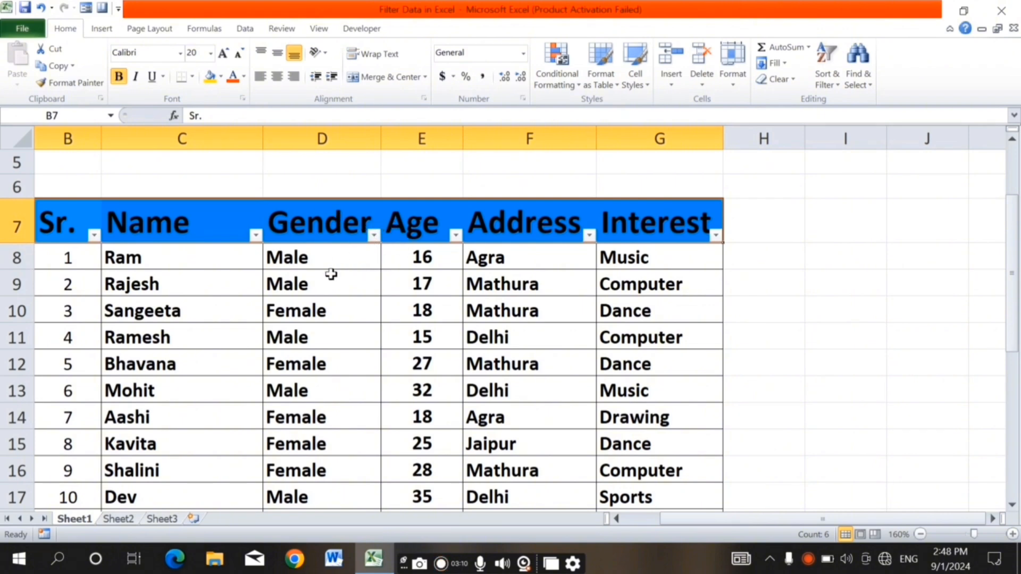
Filter the Gender column to show only the Female records, and look through the filtered list.
{"action": "left_click", "coordinate": [374, 235]}
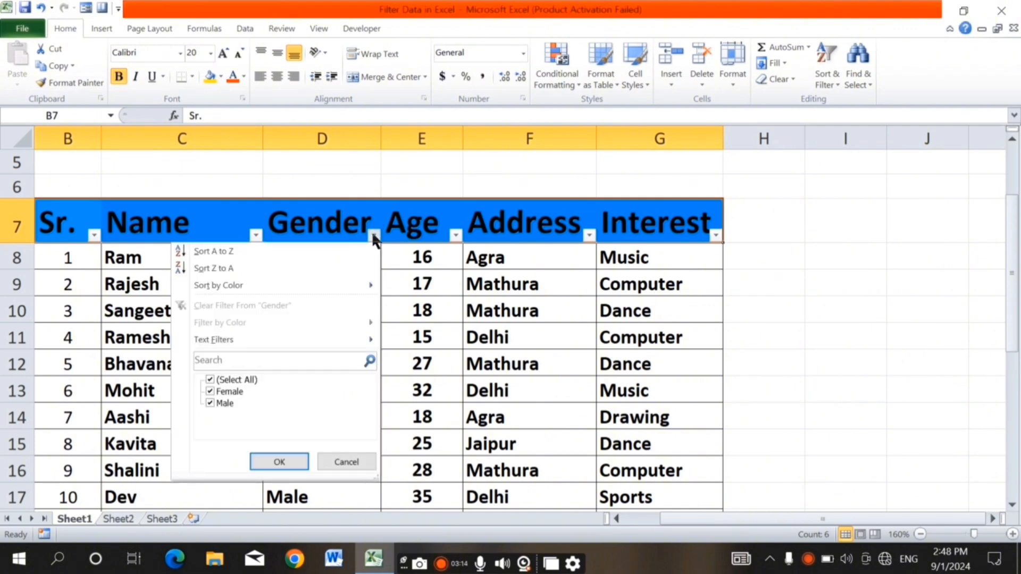
{"action": "left_click", "coordinate": [209, 379]}
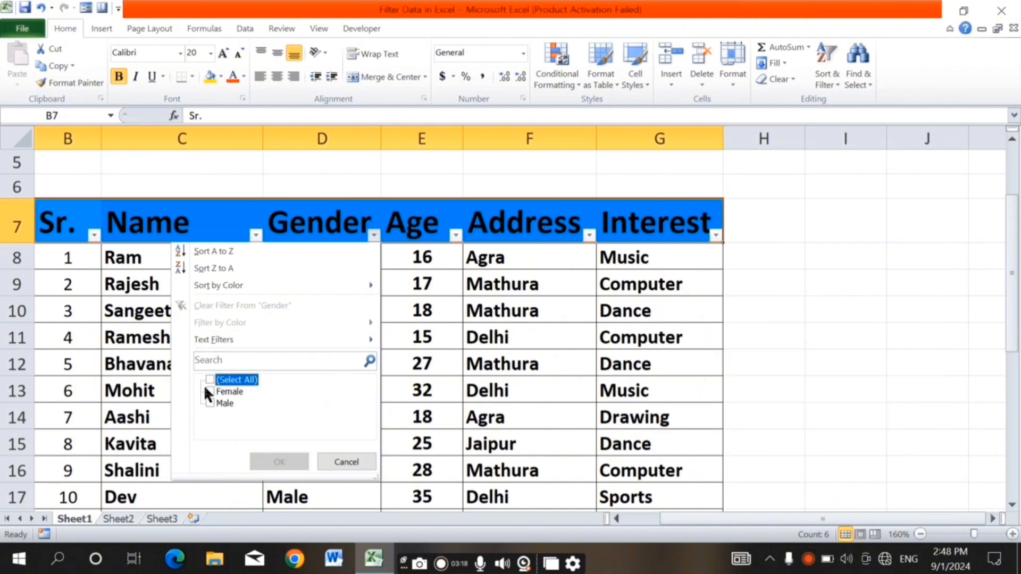
{"action": "left_click", "coordinate": [210, 391]}
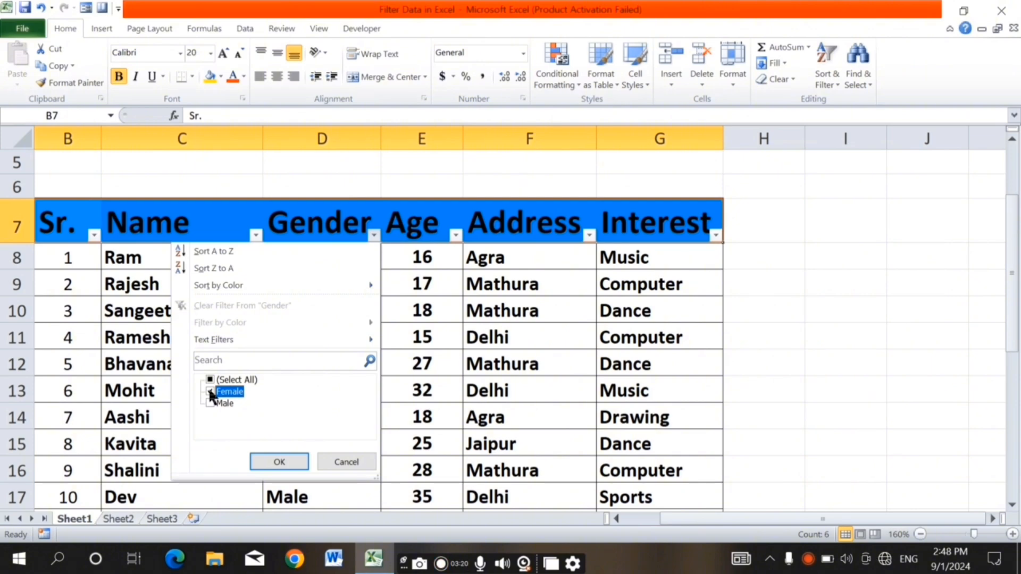
{"action": "left_click", "coordinate": [266, 458]}
{"action": "scroll", "coordinate": [292, 410], "scroll_direction": "down", "scroll_amount": 2}
{"action": "scroll", "coordinate": [290, 410], "scroll_direction": "up", "scroll_amount": 4}
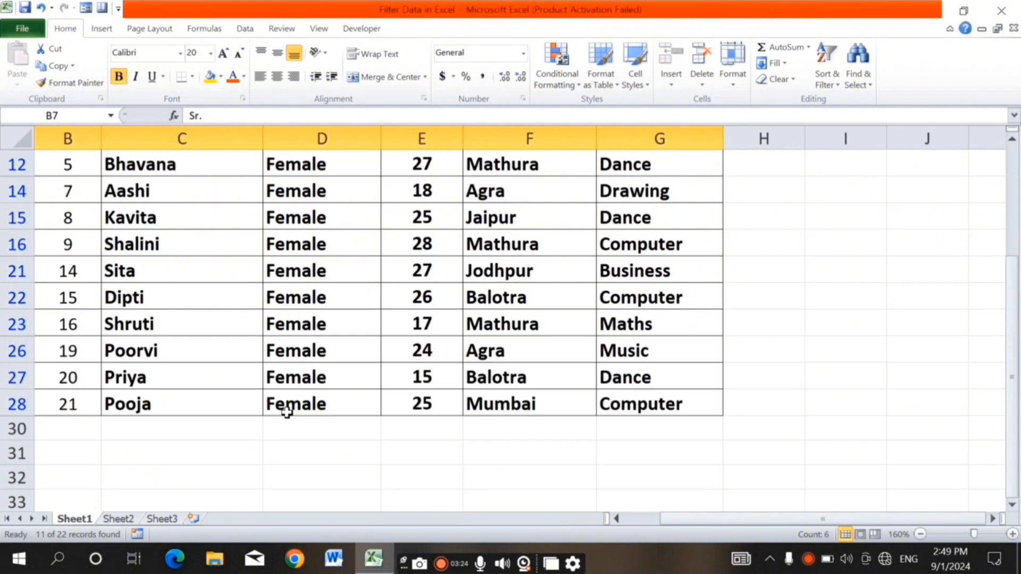
Reselect all values in the Gender filter to restore the full table, and check its records.
{"action": "scroll", "coordinate": [260, 385], "scroll_direction": "down", "scroll_amount": 1}
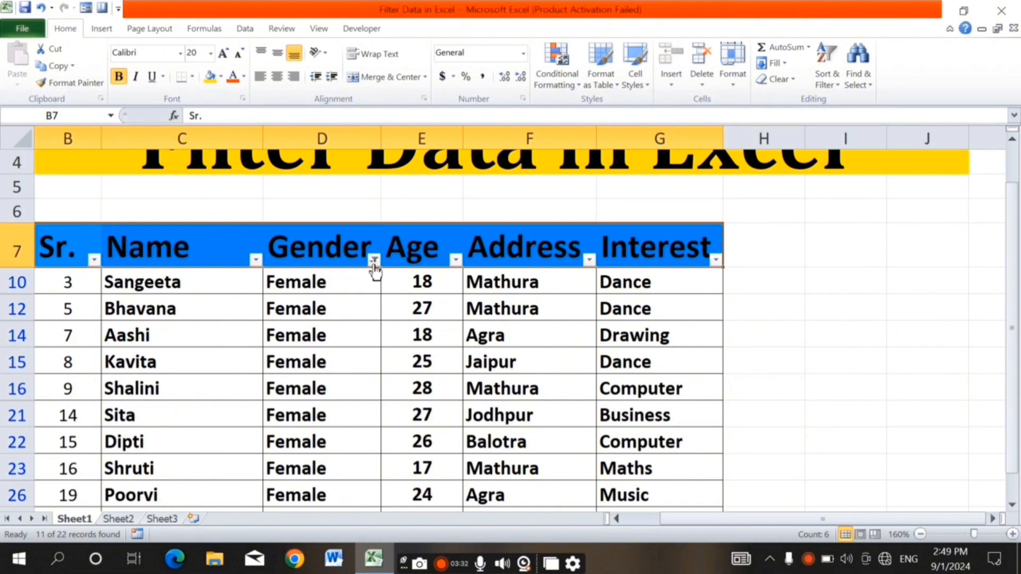
{"action": "left_click", "coordinate": [373, 260]}
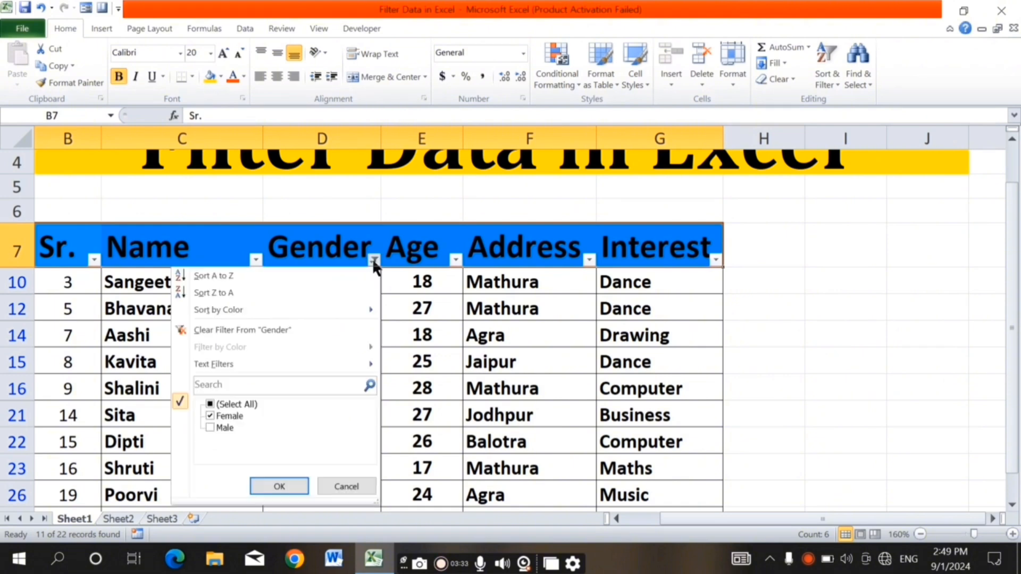
{"action": "left_click", "coordinate": [211, 404]}
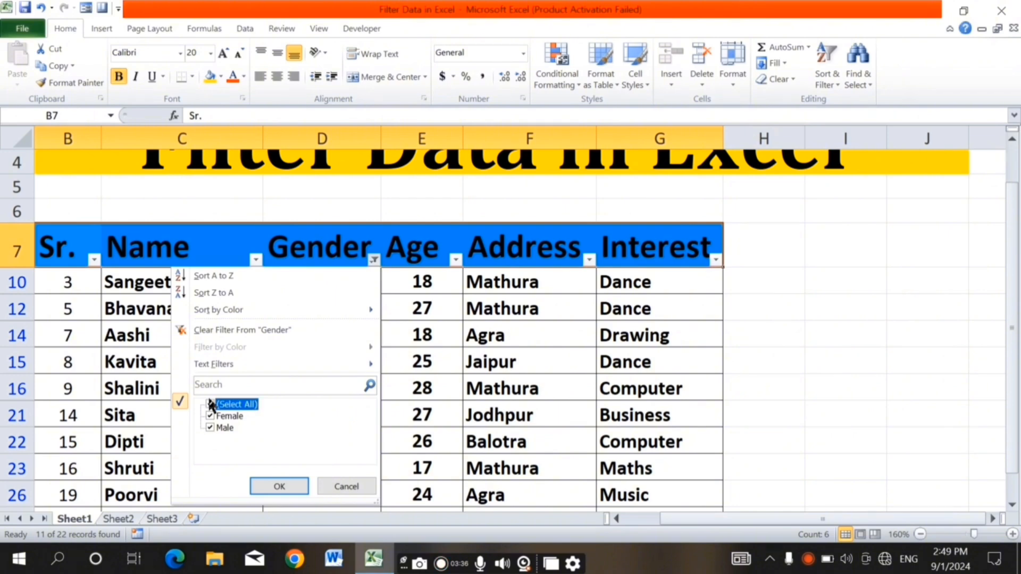
{"action": "left_click", "coordinate": [270, 485]}
{"action": "scroll", "coordinate": [266, 469], "scroll_direction": "down", "scroll_amount": 5}
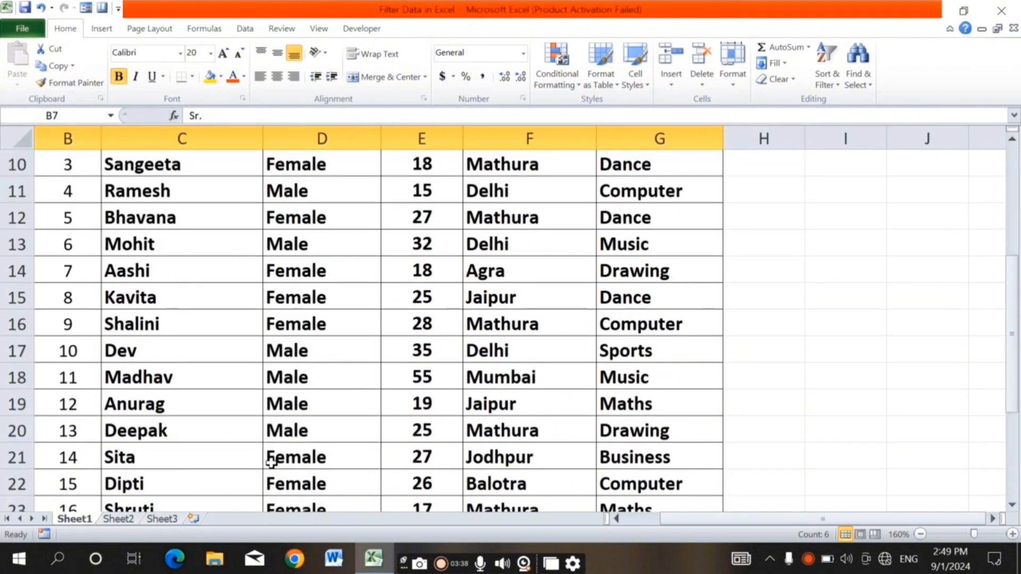
{"action": "scroll", "coordinate": [269, 460], "scroll_direction": "up", "scroll_amount": 6}
{"action": "scroll", "coordinate": [270, 468], "scroll_direction": "down", "scroll_amount": 1}
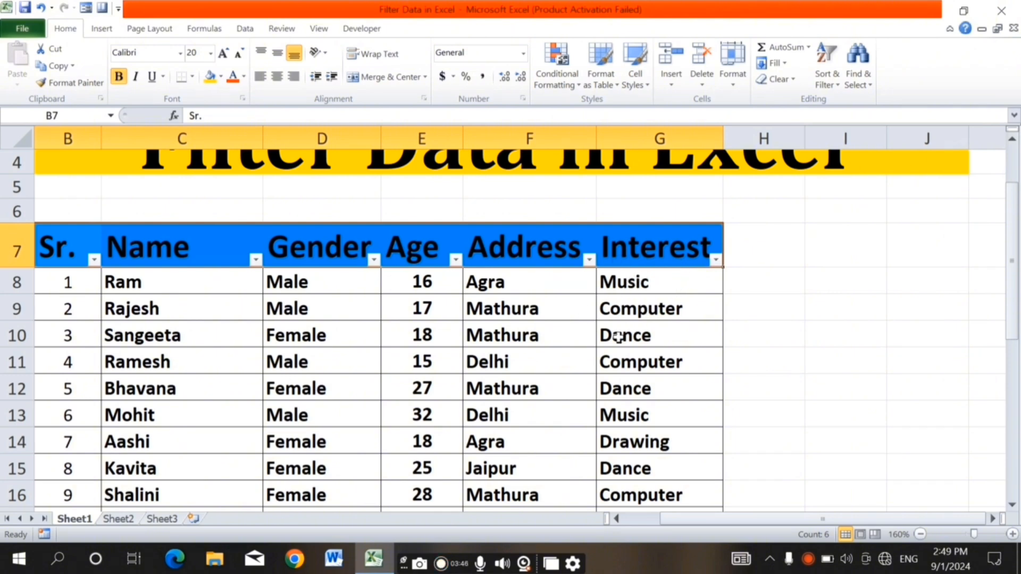
Filter the Interest column so that only the Dance records are shown.
{"action": "scroll", "coordinate": [625, 342], "scroll_direction": "up", "scroll_amount": 2, "text": "ctrl"}
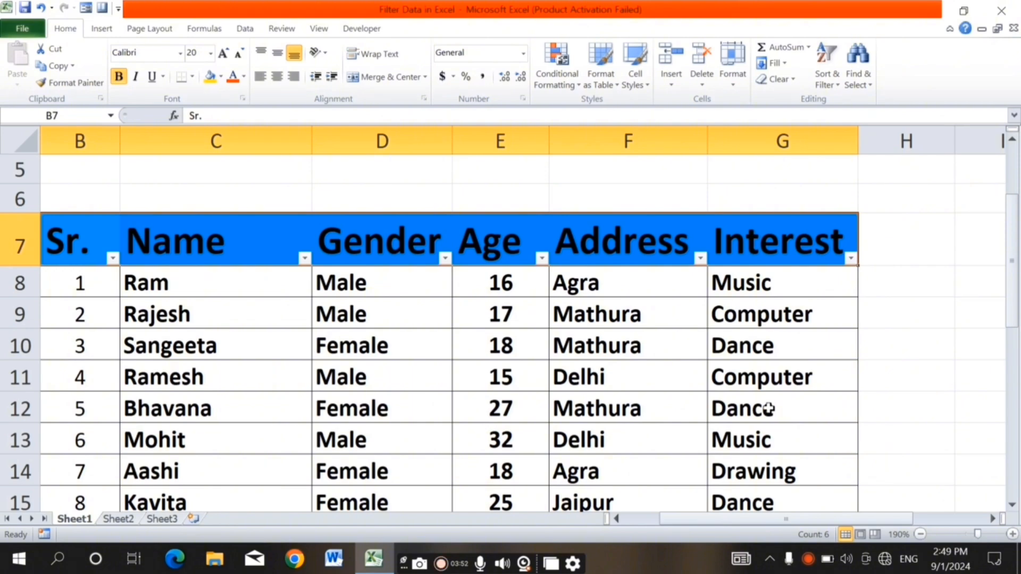
{"action": "scroll", "coordinate": [755, 412], "scroll_direction": "down", "scroll_amount": 1}
{"action": "scroll", "coordinate": [721, 423], "scroll_direction": "up", "scroll_amount": 1}
{"action": "left_click", "coordinate": [850, 259]}
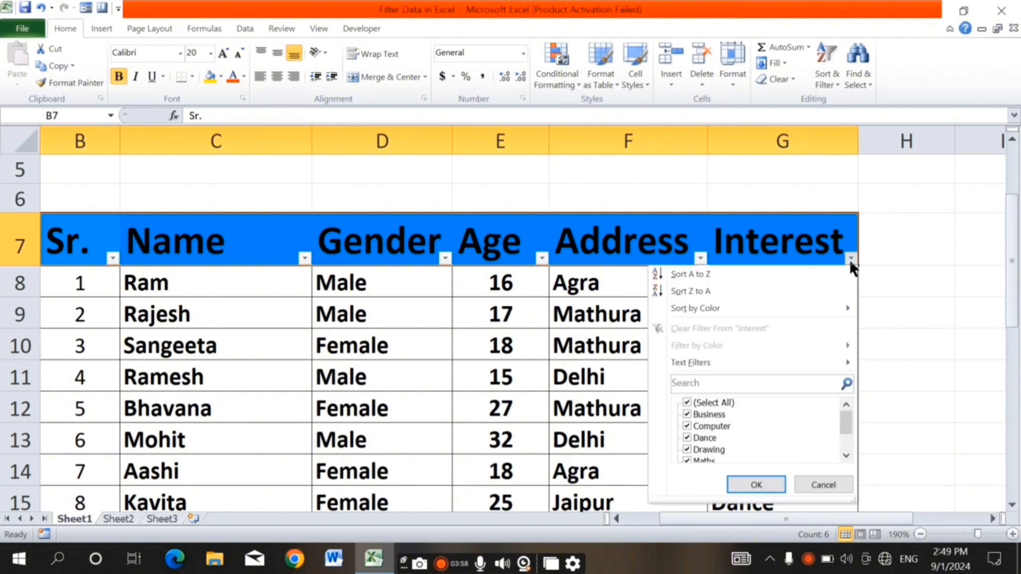
{"action": "left_click", "coordinate": [685, 401]}
{"action": "scroll", "coordinate": [691, 415], "scroll_direction": "down", "scroll_amount": 1}
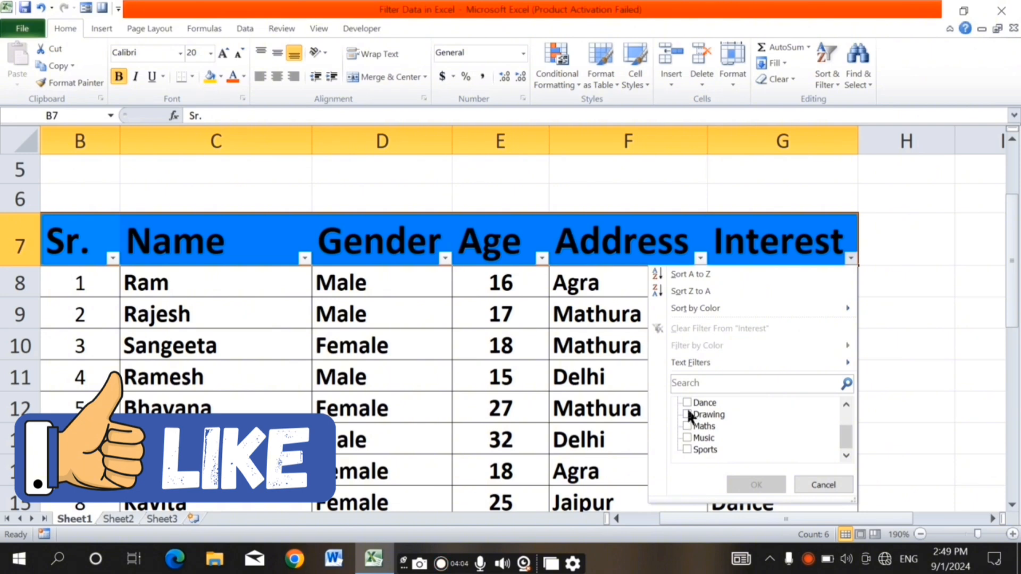
{"action": "left_click", "coordinate": [686, 403]}
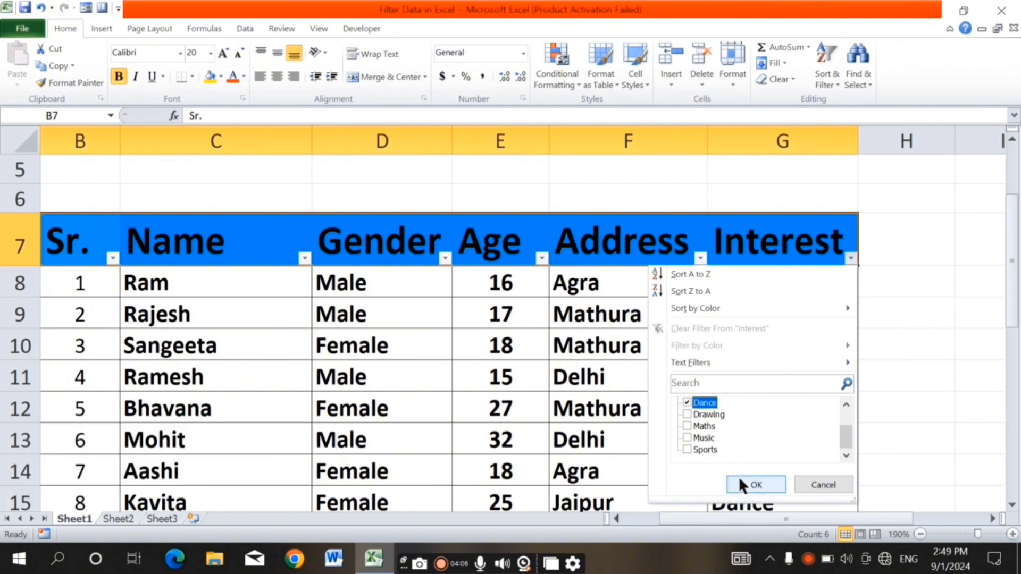
{"action": "left_click", "coordinate": [740, 484]}
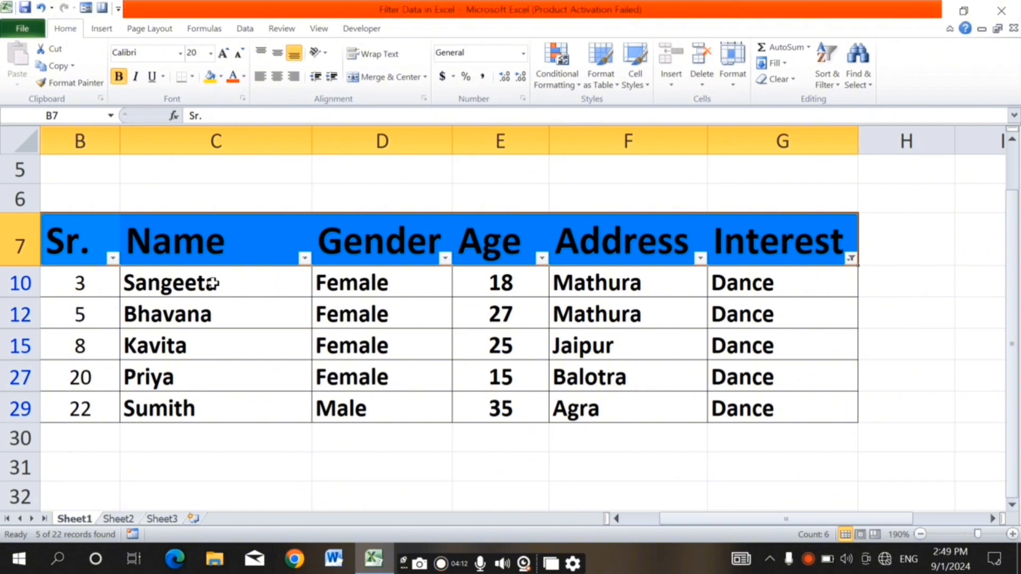
Remove the Dance restriction by reselecting all values in the Interest filter.
{"action": "left_click", "coordinate": [850, 259]}
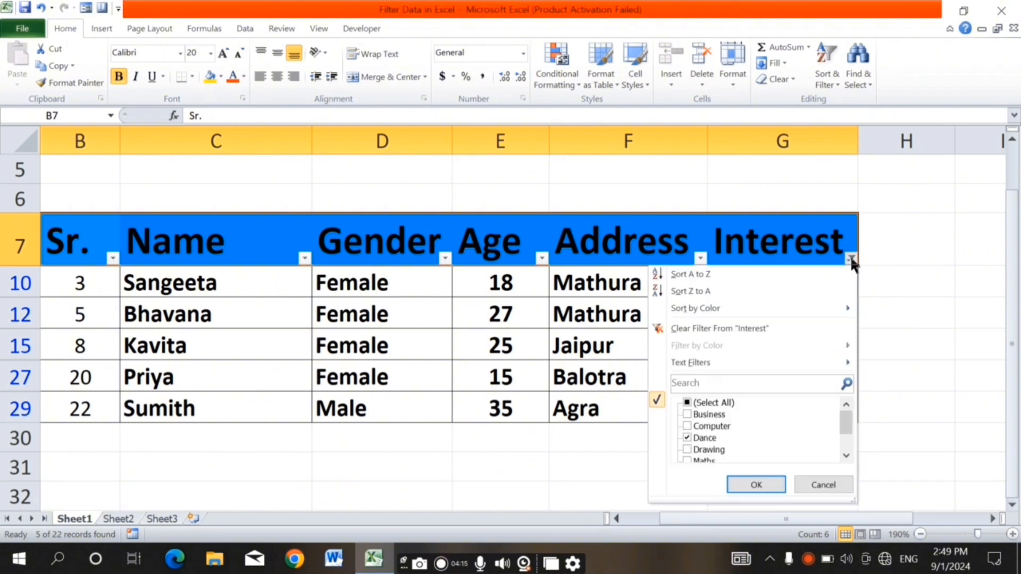
{"action": "left_click", "coordinate": [687, 403]}
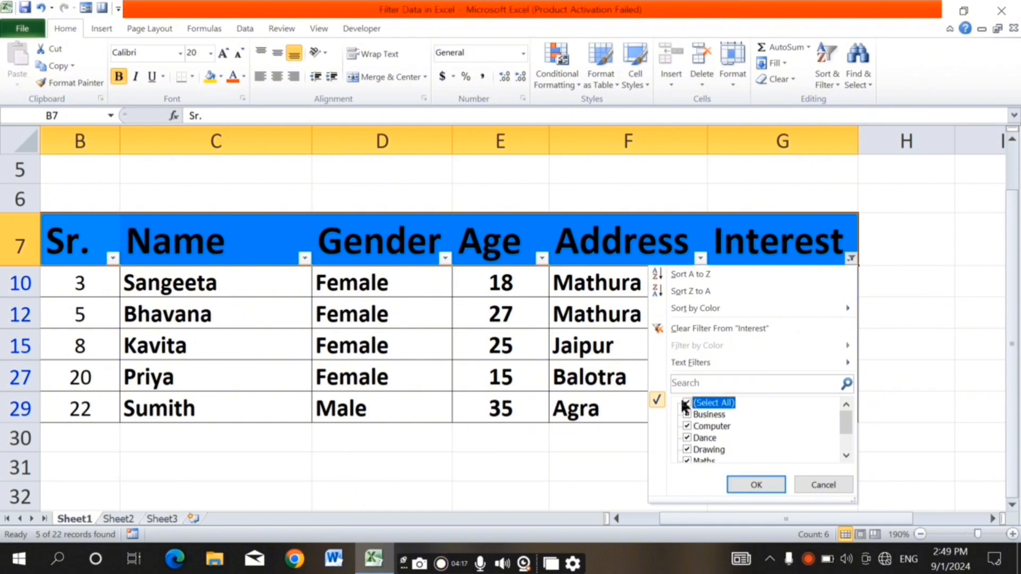
{"action": "left_click", "coordinate": [740, 486]}
{"action": "scroll", "coordinate": [675, 451], "scroll_direction": "down", "scroll_amount": 2}
{"action": "scroll", "coordinate": [665, 446], "scroll_direction": "up", "scroll_amount": 2}
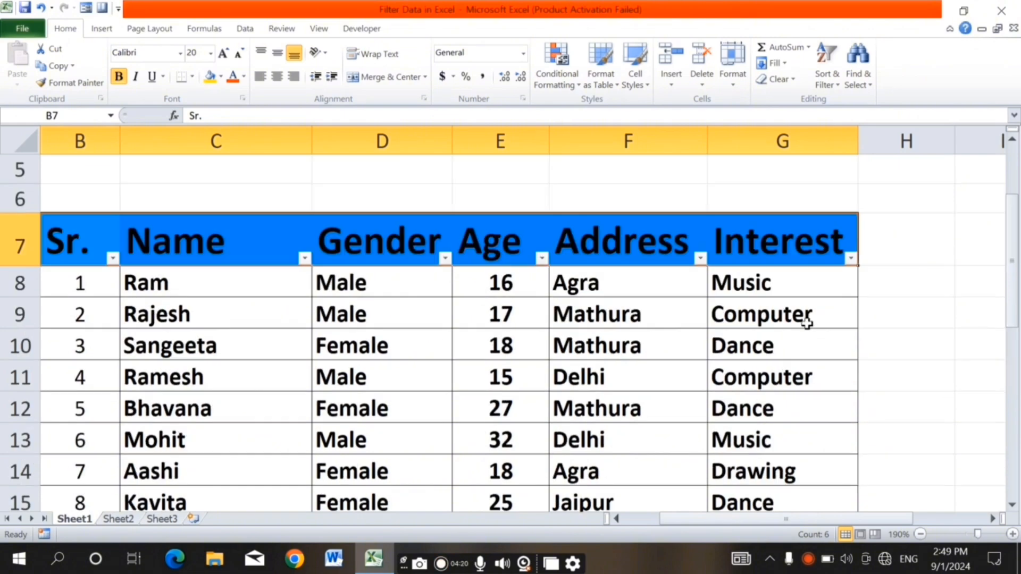
Filter the Interest column to show only the Computer records, and look through the filtered list.
{"action": "left_click", "coordinate": [851, 260]}
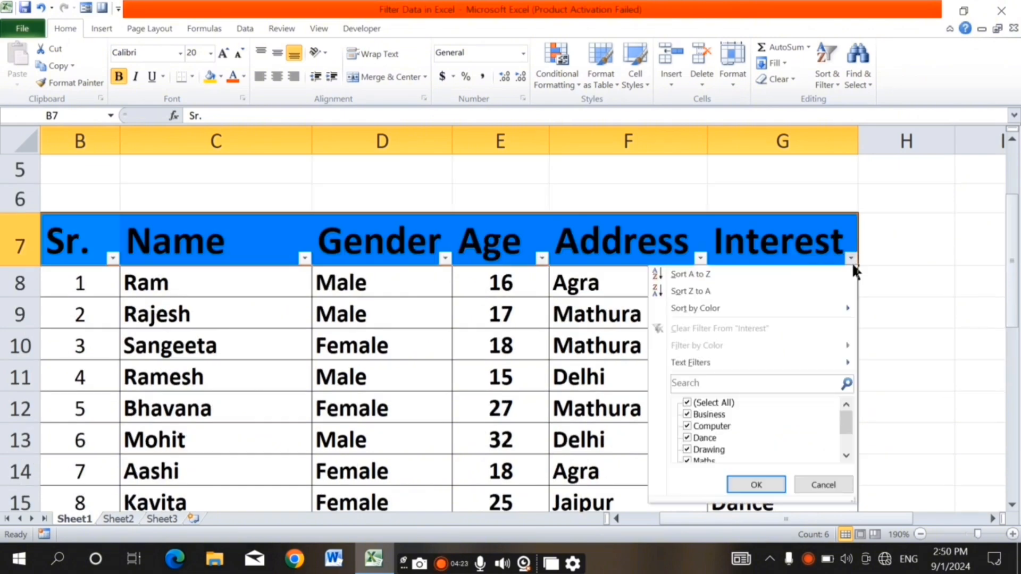
{"action": "left_click", "coordinate": [687, 403]}
{"action": "scroll", "coordinate": [685, 404], "scroll_direction": "down", "scroll_amount": 1}
{"action": "scroll", "coordinate": [701, 433], "scroll_direction": "up", "scroll_amount": 2}
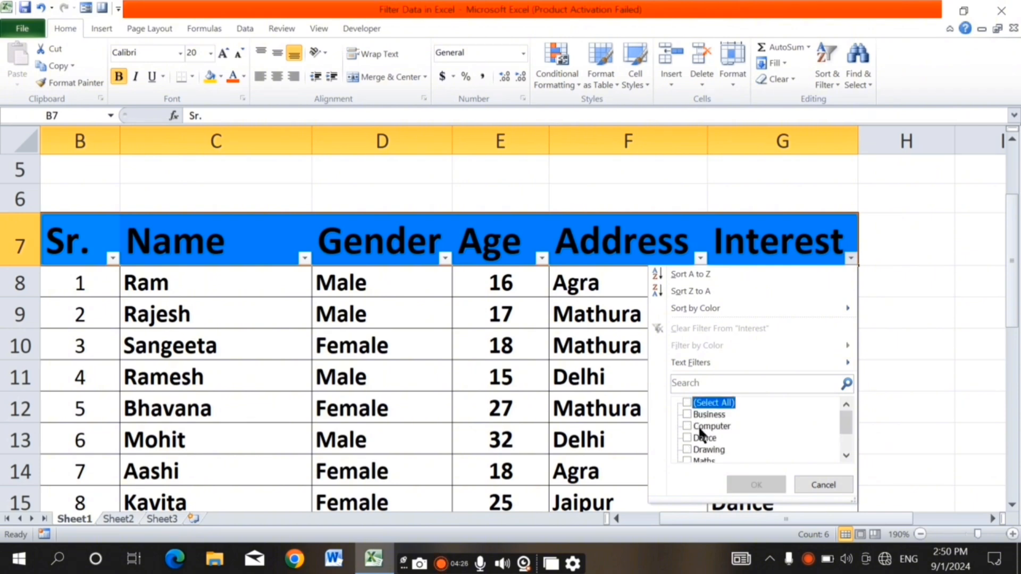
{"action": "left_click", "coordinate": [686, 426]}
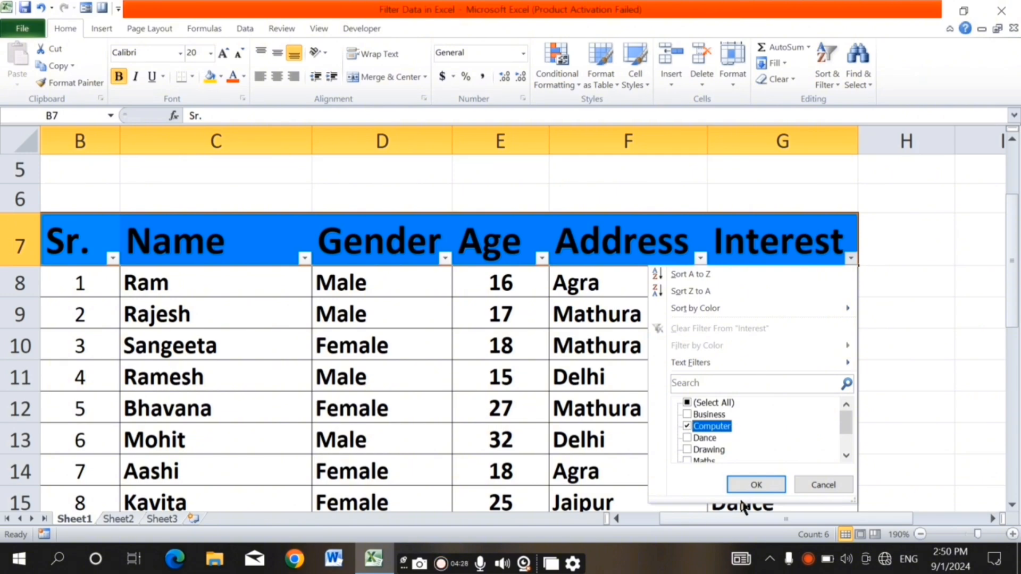
{"action": "left_click", "coordinate": [734, 480]}
{"action": "scroll", "coordinate": [670, 457], "scroll_direction": "down", "scroll_amount": 2}
{"action": "scroll", "coordinate": [669, 458], "scroll_direction": "up", "scroll_amount": 2}
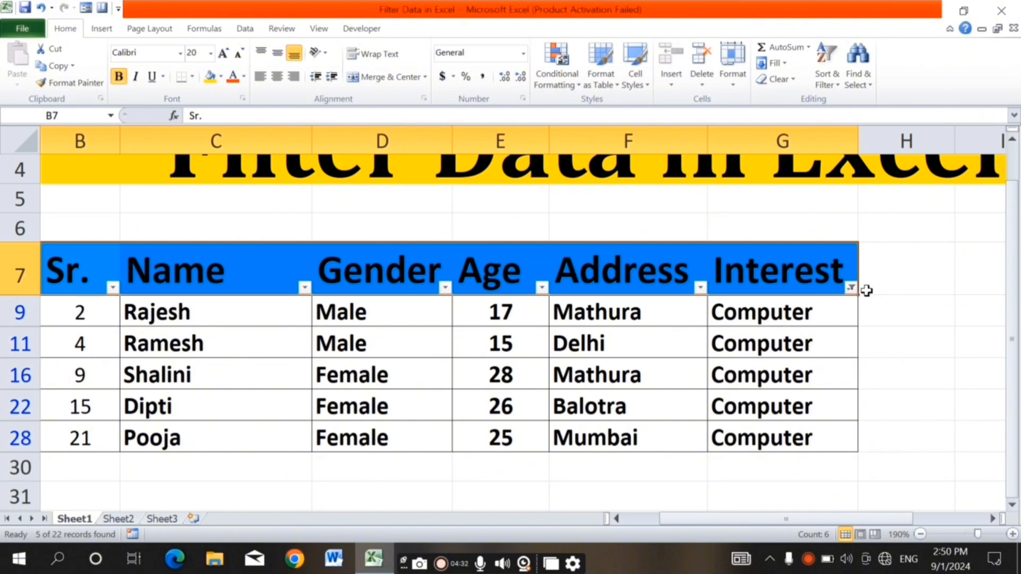
Replace the Computer-only selection in the Interest filter with all values, and review the full table.
{"action": "left_click", "coordinate": [853, 287]}
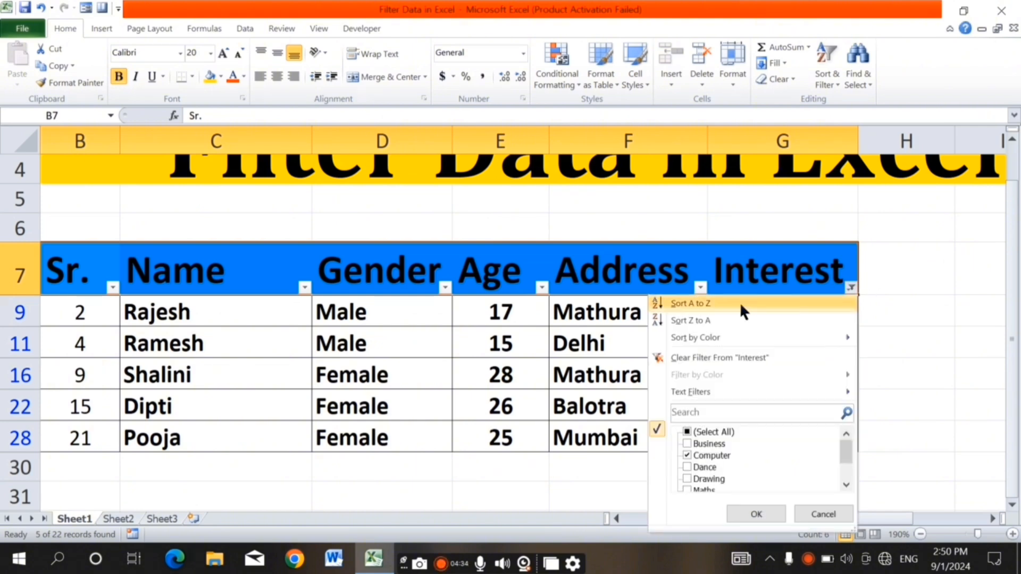
{"action": "left_click", "coordinate": [686, 432]}
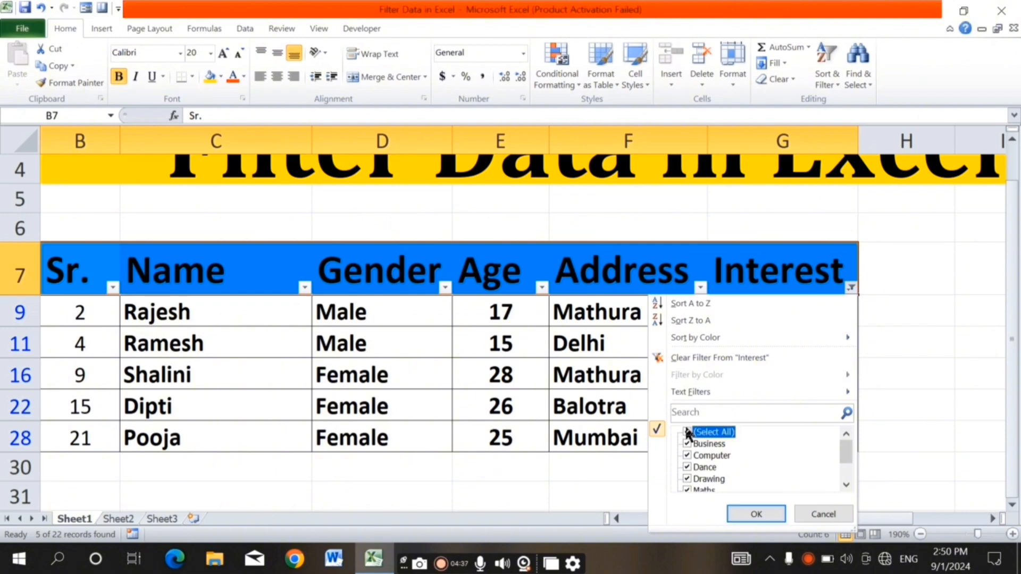
{"action": "left_click", "coordinate": [736, 511]}
{"action": "scroll", "coordinate": [653, 485], "scroll_direction": "down", "scroll_amount": 3}
{"action": "scroll", "coordinate": [653, 484], "scroll_direction": "down", "scroll_amount": 4, "text": "ctrl"}
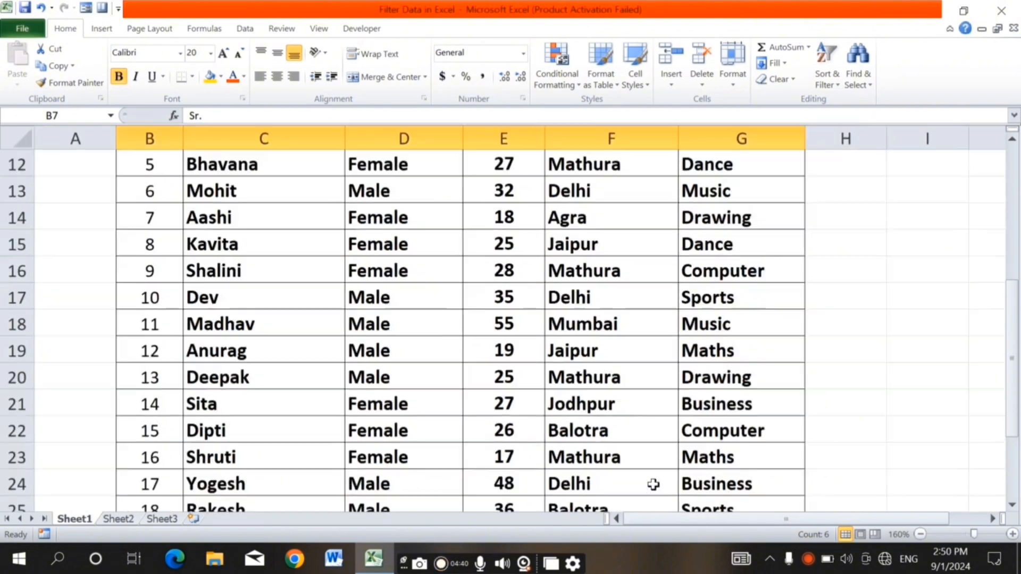
{"action": "scroll", "coordinate": [651, 484], "scroll_direction": "up", "scroll_amount": 3}
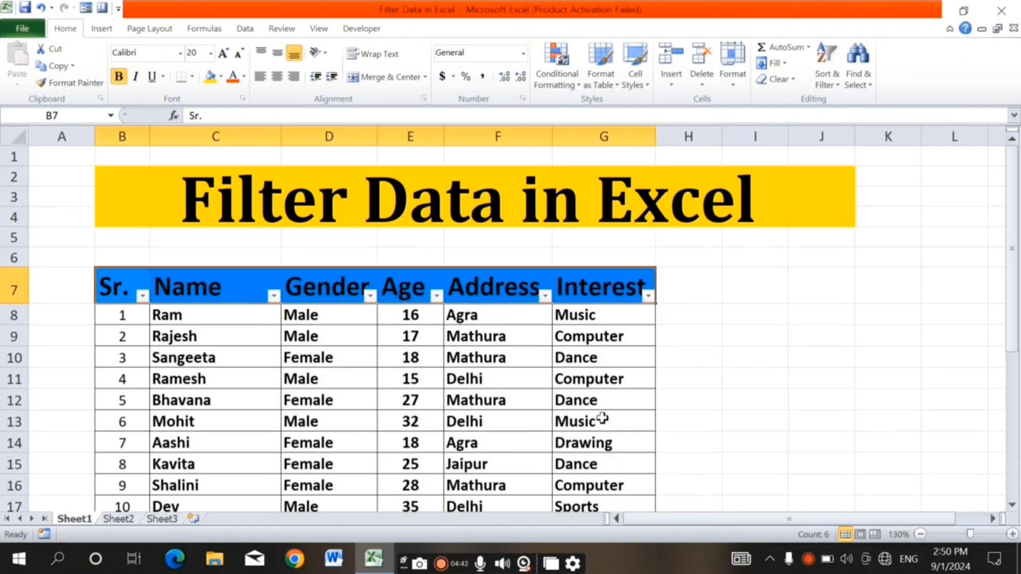